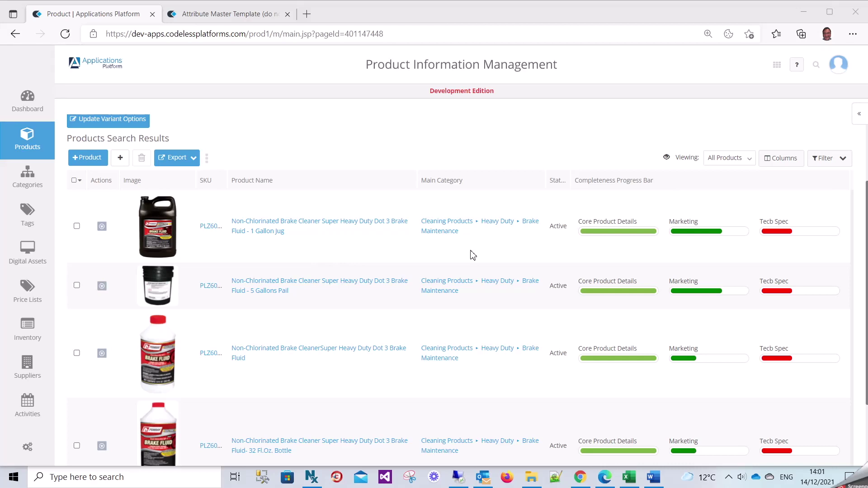
Open the PLZ6001 brake cleaner product, review its attributes, and cancel out of Edit Attributes.
{"action": "left_click", "coordinate": [360, 226]}
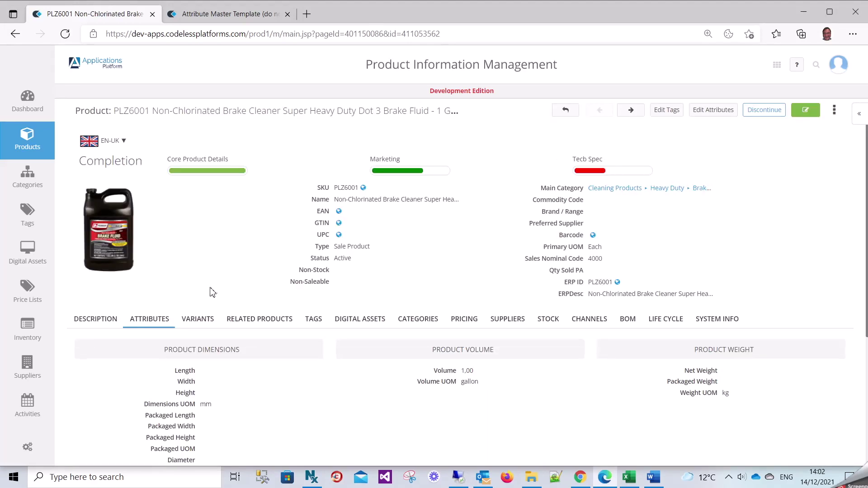
{"action": "scroll", "coordinate": [271, 303], "scroll_direction": "down", "scroll_amount": 3}
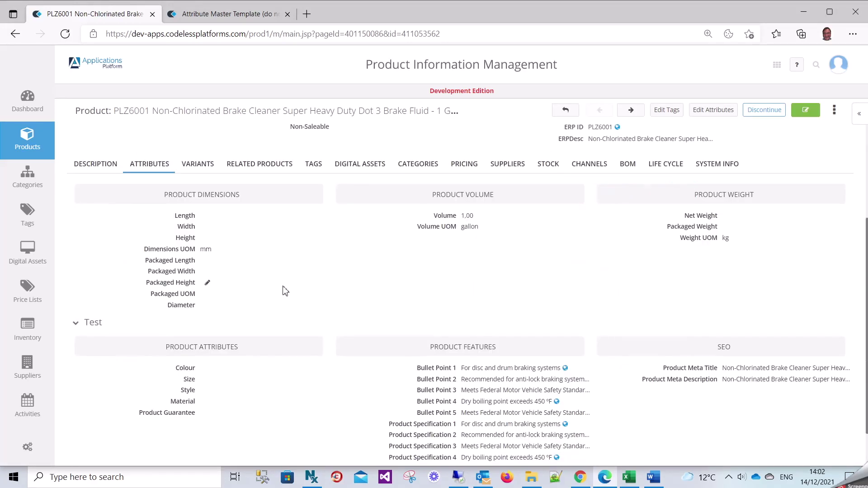
{"action": "scroll", "coordinate": [286, 293], "scroll_direction": "up", "scroll_amount": 3}
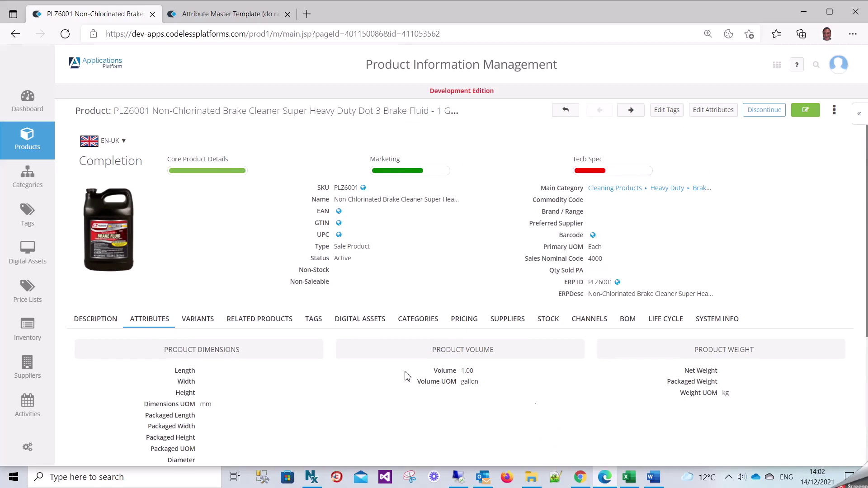
{"action": "left_click", "coordinate": [723, 110]}
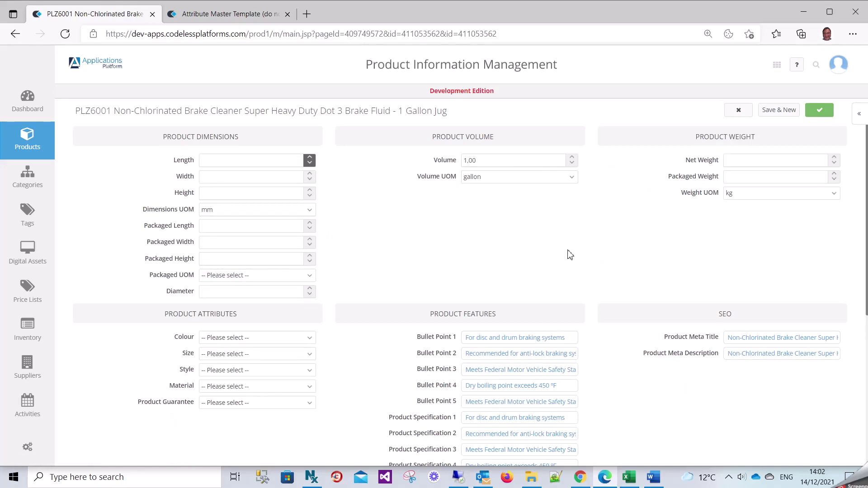
{"action": "left_click", "coordinate": [746, 115]}
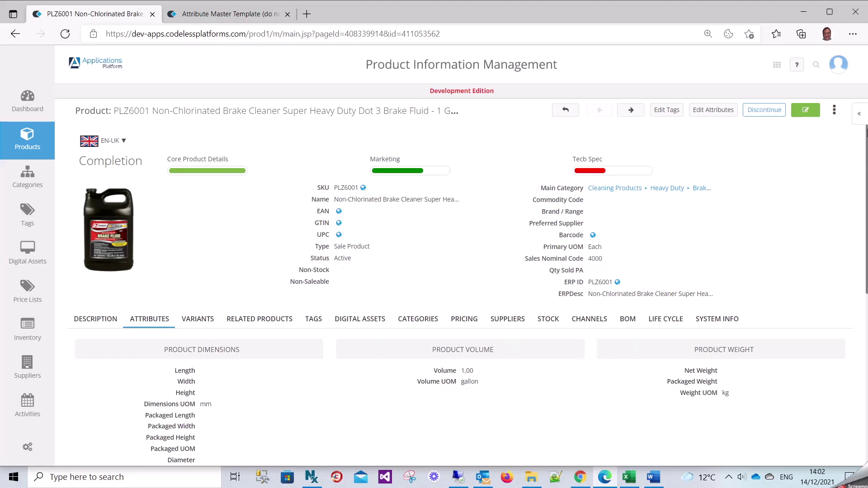
Launch Design This Page for View Product from the Page Options side panel.
{"action": "left_click", "coordinate": [863, 117]}
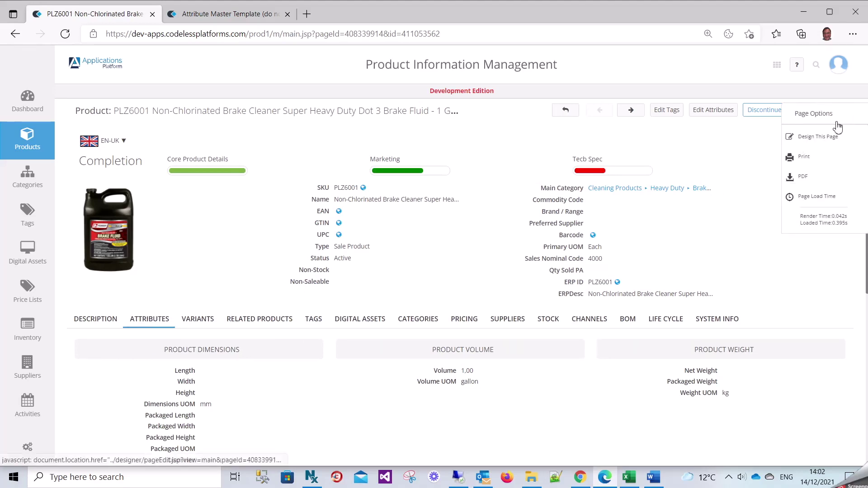
{"action": "left_click", "coordinate": [724, 149]}
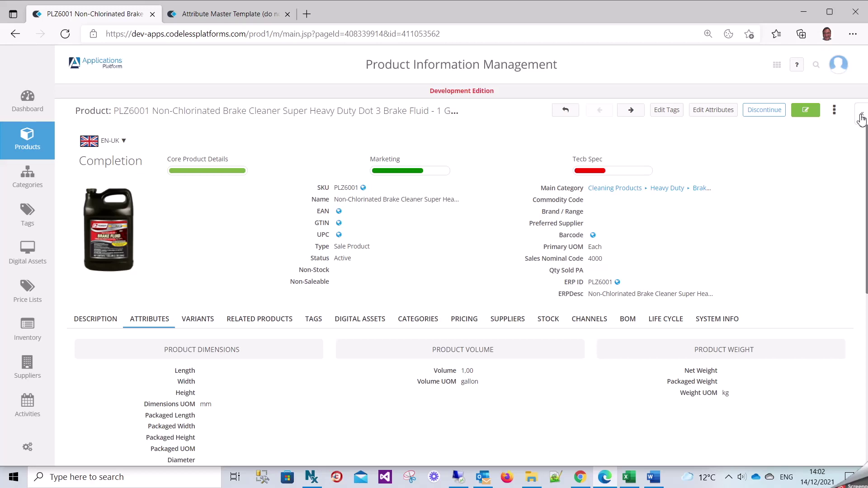
{"action": "left_click", "coordinate": [861, 119]}
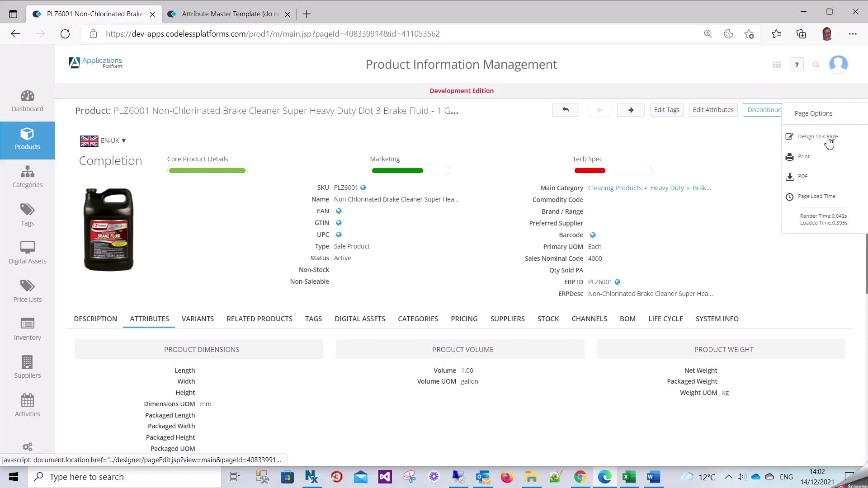
{"action": "left_click", "coordinate": [823, 141]}
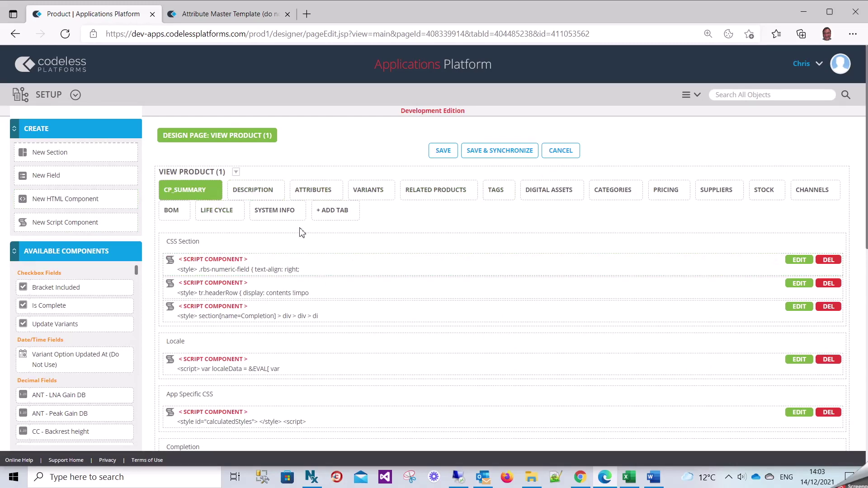
{"action": "scroll", "coordinate": [404, 256], "scroll_direction": "down", "scroll_amount": 3}
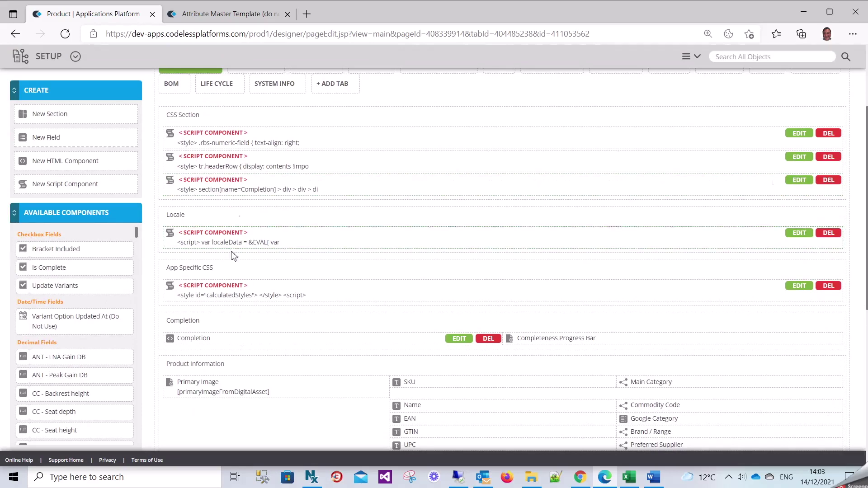
{"action": "scroll", "coordinate": [346, 289], "scroll_direction": "down", "scroll_amount": 6}
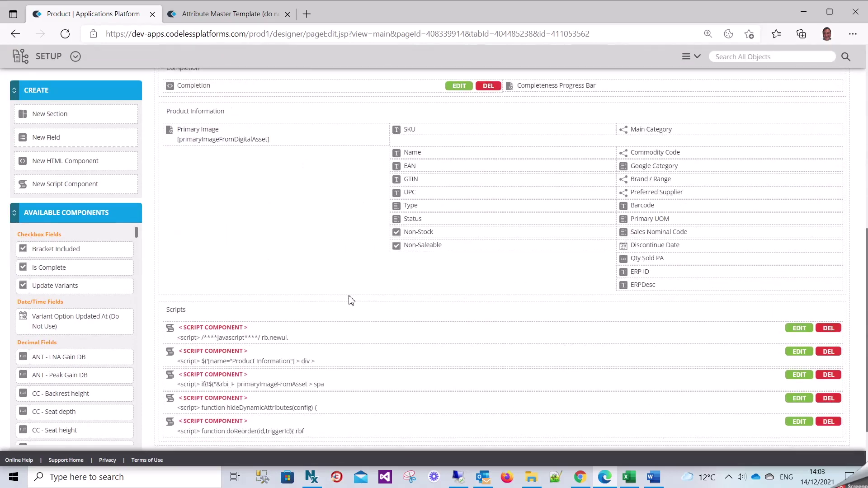
{"action": "mouse_move", "coordinate": [433, 246]}
{"action": "left_mouse_down"}
{"action": "mouse_move", "coordinate": [432, 220]}
{"action": "mouse_move", "coordinate": [430, 261]}
{"action": "mouse_move", "coordinate": [430, 249]}
{"action": "left_mouse_up"}
{"action": "left_click_drag", "start_coordinate": [45, 130], "coordinate": [420, 276]}
{"action": "left_click", "coordinate": [385, 237]}
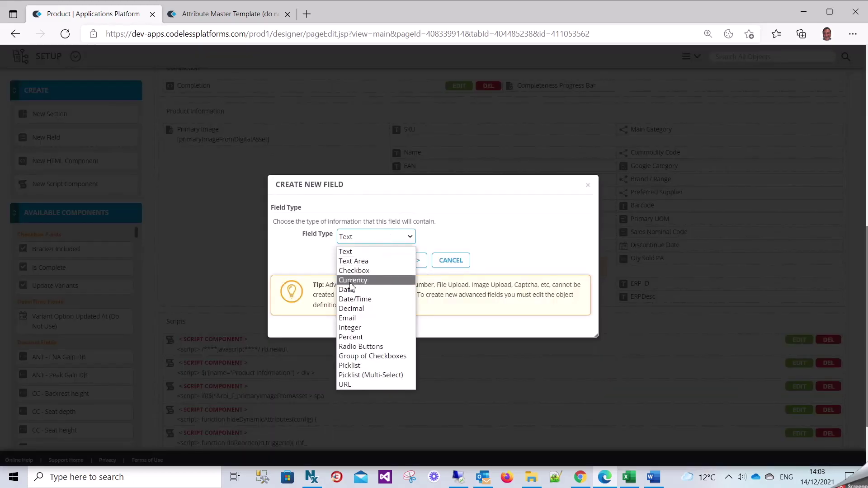
{"action": "left_click", "coordinate": [460, 258]}
{"action": "left_click", "coordinate": [454, 261]}
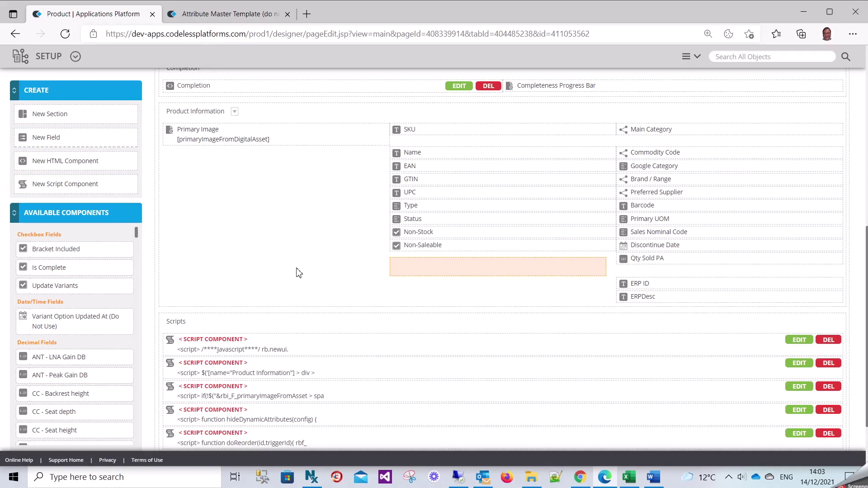
{"action": "scroll", "coordinate": [88, 316], "scroll_direction": "down", "scroll_amount": 2}
{"action": "scroll", "coordinate": [86, 303], "scroll_direction": "down", "scroll_amount": 1}
{"action": "scroll", "coordinate": [86, 305], "scroll_direction": "down", "scroll_amount": 8}
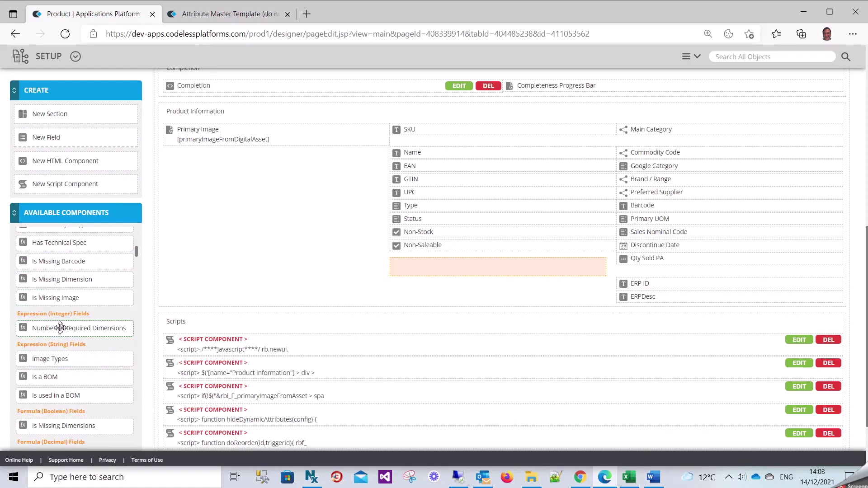
{"action": "scroll", "coordinate": [66, 375], "scroll_direction": "down", "scroll_amount": 2}
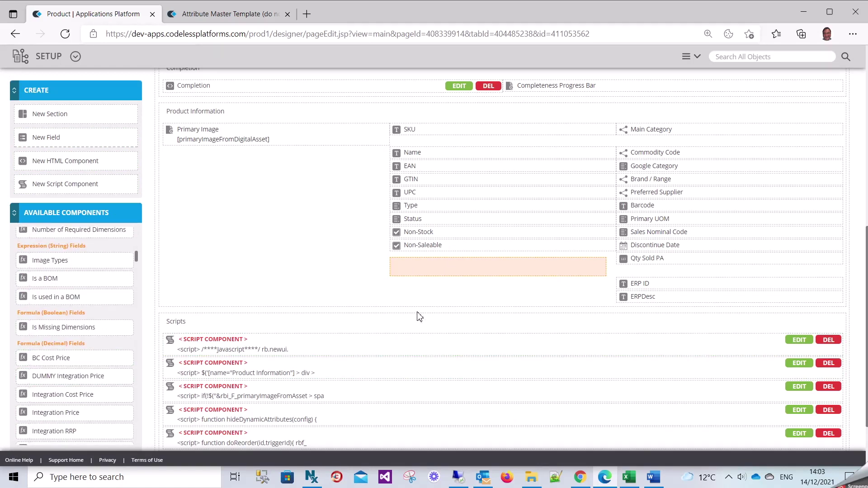
{"action": "scroll", "coordinate": [419, 317], "scroll_direction": "up", "scroll_amount": 9}
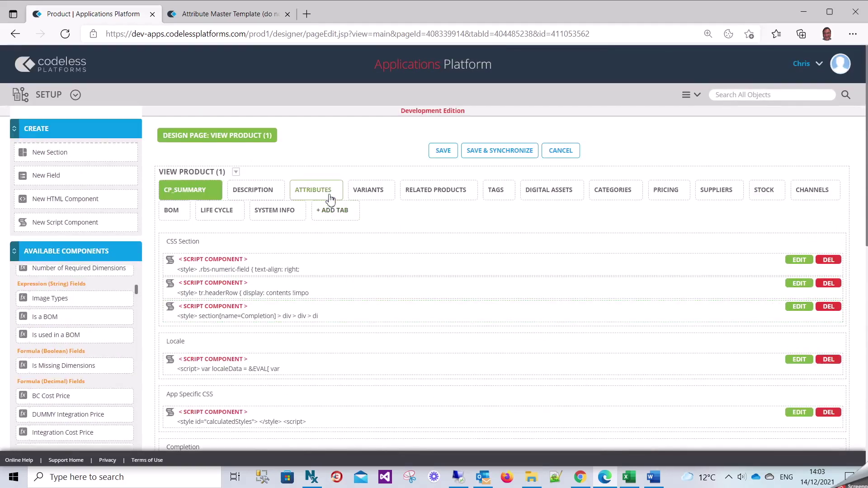
Add a new section at the bottom of the Attributes tab layout.
{"action": "left_click", "coordinate": [330, 199]}
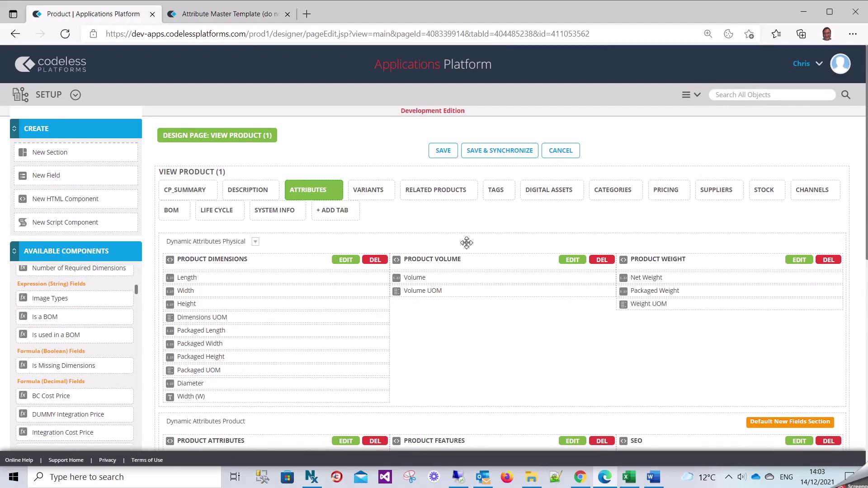
{"action": "scroll", "coordinate": [466, 243], "scroll_direction": "down", "scroll_amount": 9}
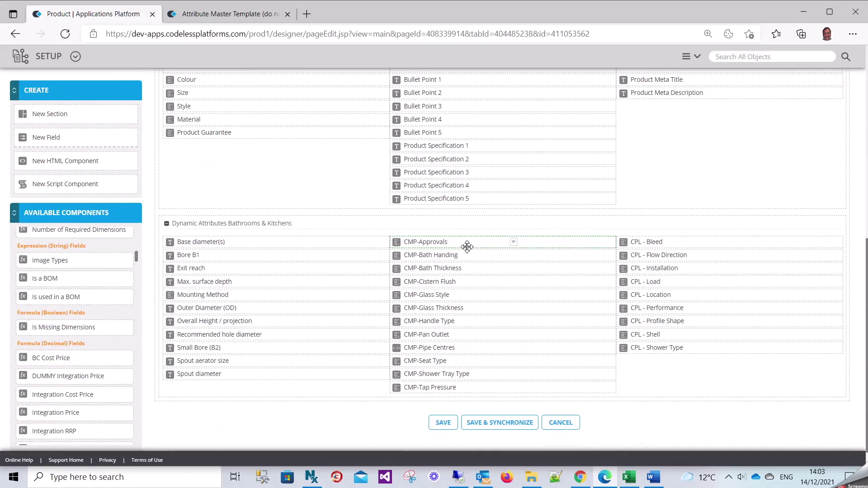
{"action": "scroll", "coordinate": [467, 246], "scroll_direction": "down", "scroll_amount": 1}
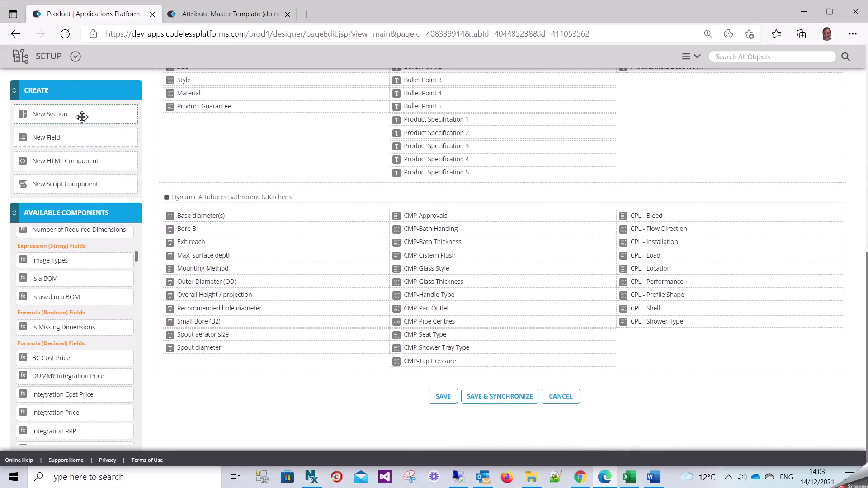
{"action": "left_click_drag", "start_coordinate": [81, 115], "coordinate": [246, 389]}
Title the new section 'Fluids' and give it 3 columns.
{"action": "left_click", "coordinate": [218, 386]}
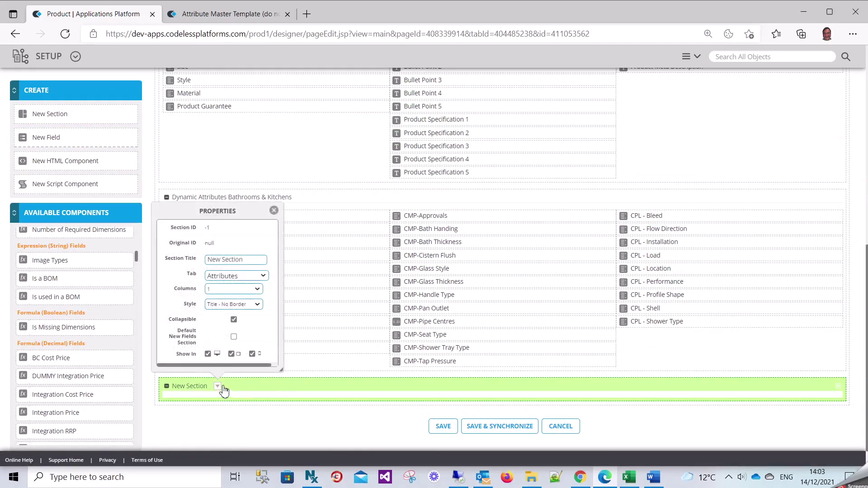
{"action": "triple_click", "coordinate": [254, 259]}
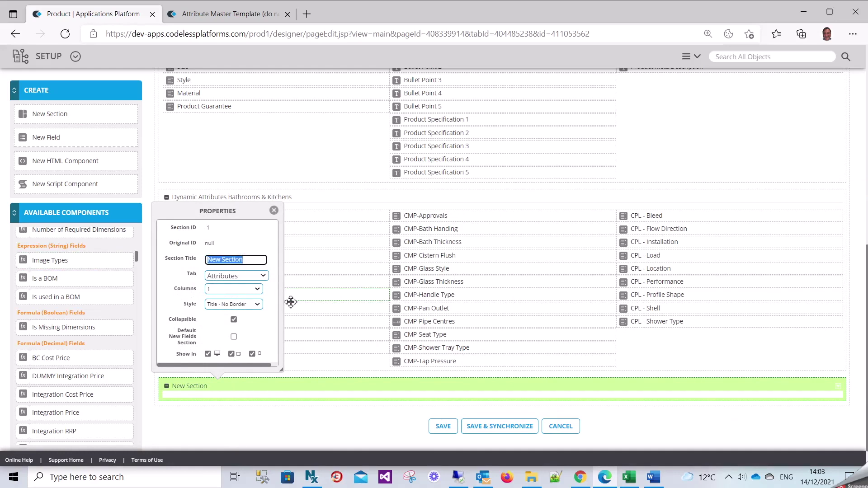
{"action": "type", "text": "Fluids"}
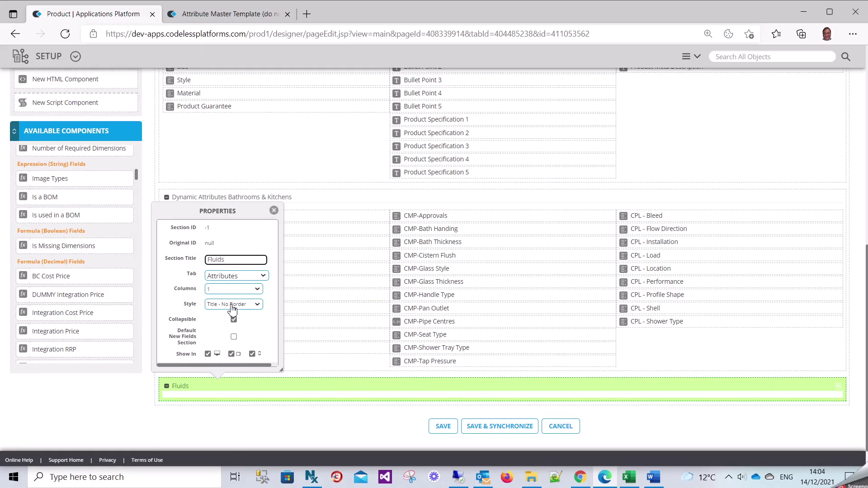
{"action": "left_click", "coordinate": [223, 290]}
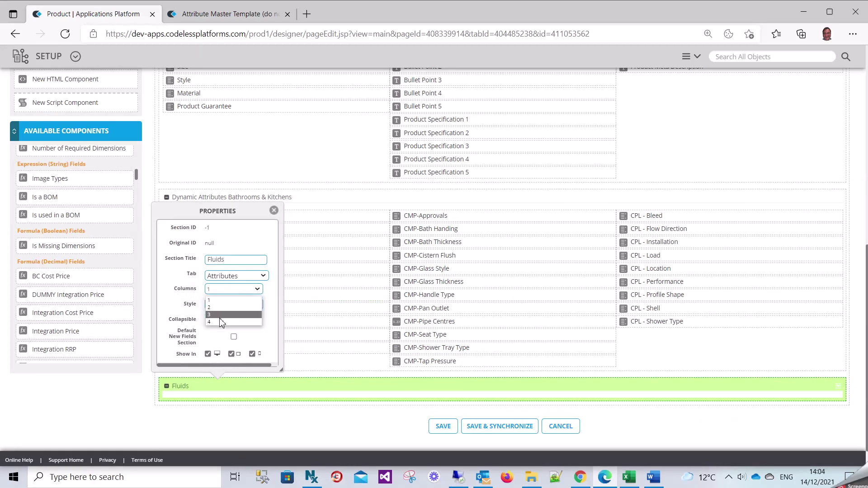
{"action": "left_click", "coordinate": [216, 315]}
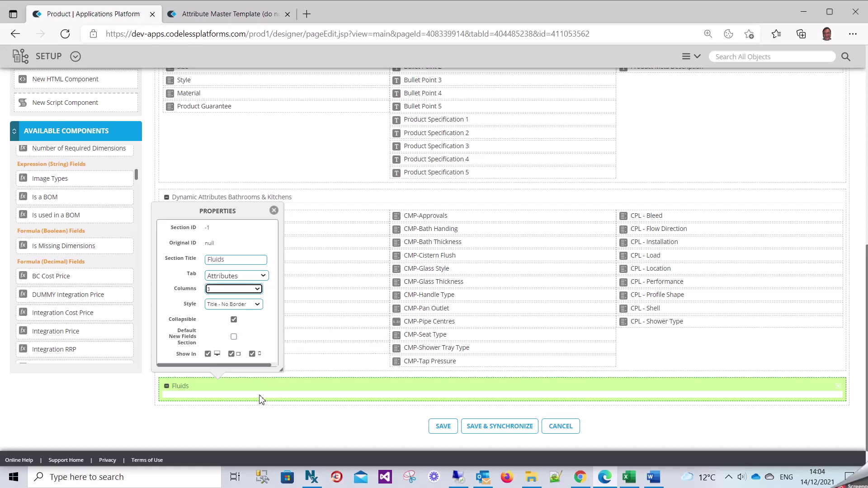
{"action": "left_click", "coordinate": [280, 387]}
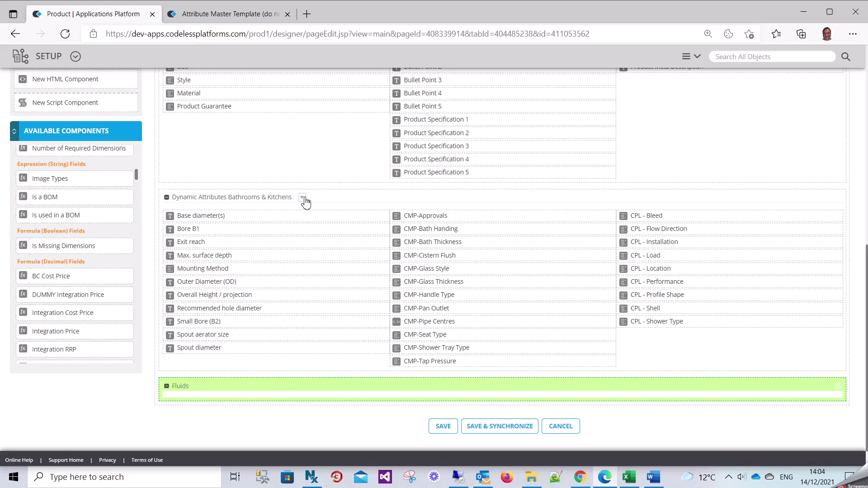
Copy the Bathrooms & Kitchens section title from its properties.
{"action": "left_click", "coordinate": [302, 198]}
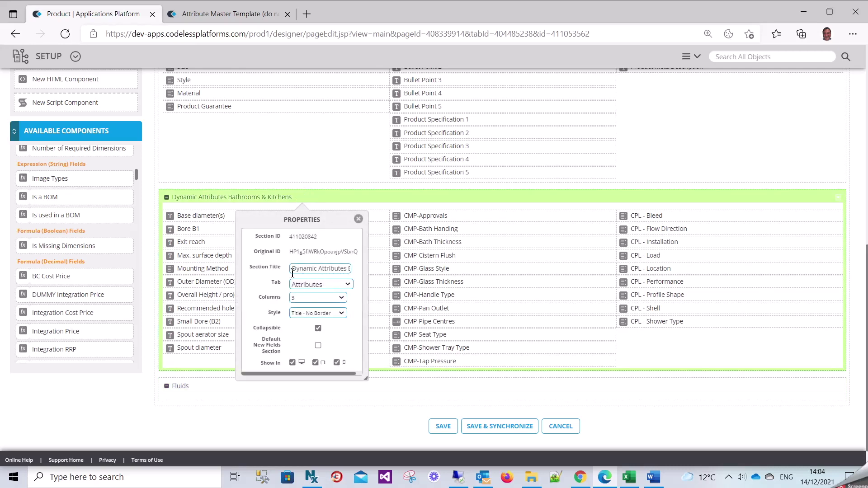
{"action": "left_click_drag", "start_coordinate": [292, 273], "coordinate": [387, 265]}
{"action": "key", "text": "ctrl+c"}
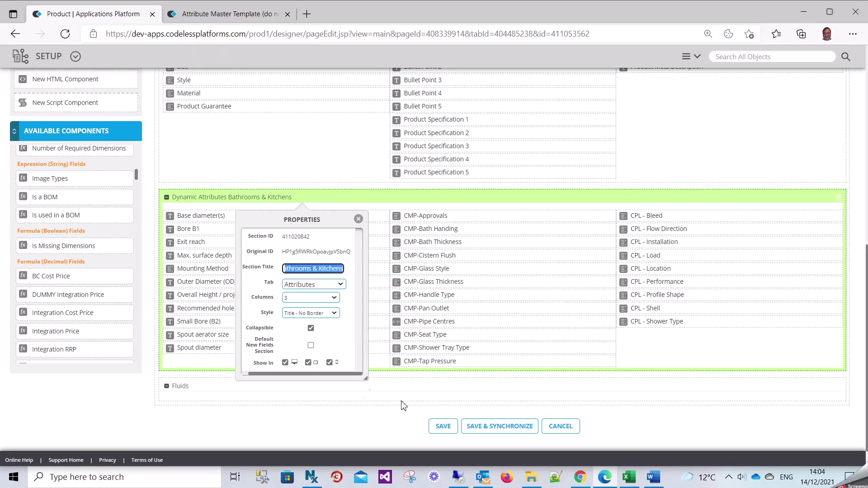
{"action": "left_click", "coordinate": [430, 383]}
Rename the Fluids section to 'Dynamic Attributes Fkuids' using the copied title.
{"action": "left_click", "coordinate": [207, 386]}
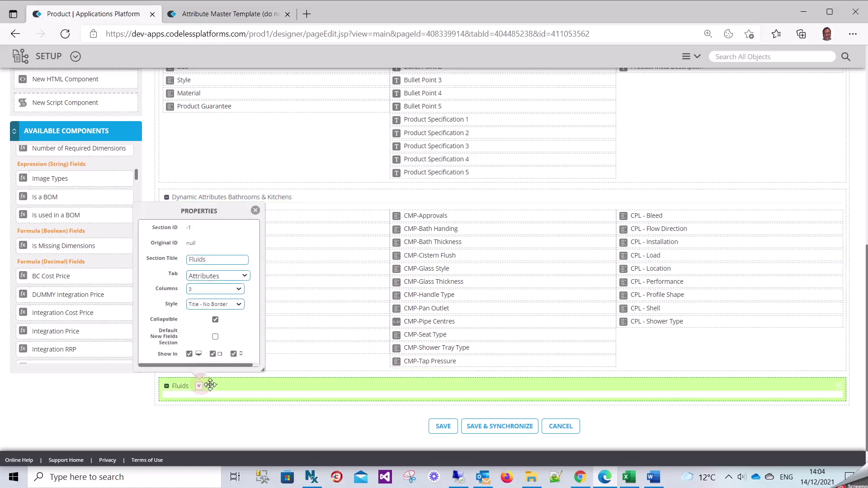
{"action": "double_click", "coordinate": [213, 259]}
{"action": "key", "text": "ctrl+v"}
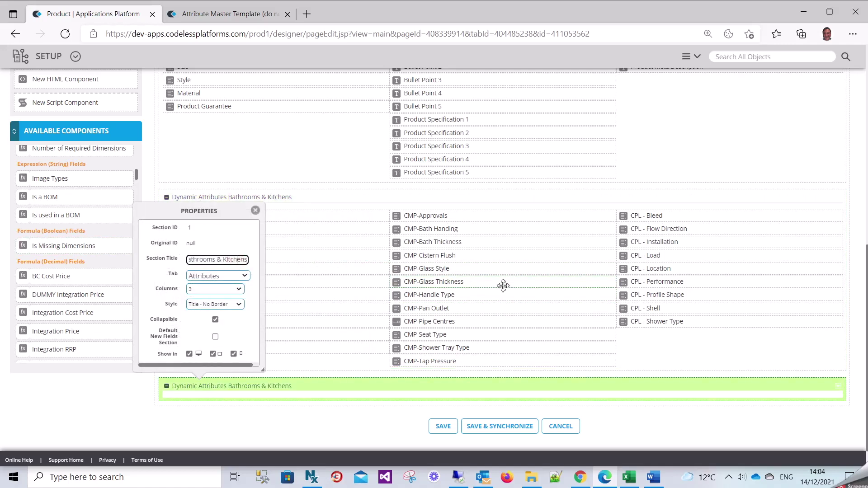
{"action": "key", "text": "BackSpace"}
{"action": "key", "text": "BackSpace"}
{"action": "key", "text": "BackSpace"}
{"action": "key", "text": "BackSpace"}
{"action": "key", "text": "BackSpace"}
{"action": "key", "text": "BackSpace"}
{"action": "key", "text": "BackSpace"}
{"action": "key", "text": "BackSpace"}
{"action": "key", "text": "BackSpace"}
{"action": "key", "text": "BackSpace"}
{"action": "key", "text": "BackSpace"}
{"action": "key", "text": "BackSpace"}
{"action": "key", "text": "BackSpace"}
{"action": "key", "text": "BackSpace"}
{"action": "key", "text": "BackSpace"}
{"action": "key", "text": "BackSpace"}
{"action": "key", "text": "BackSpace"}
{"action": "key", "text": "BackSpace"}
{"action": "key", "text": "BackSpace"}
{"action": "type", "text": "Fuilds"}
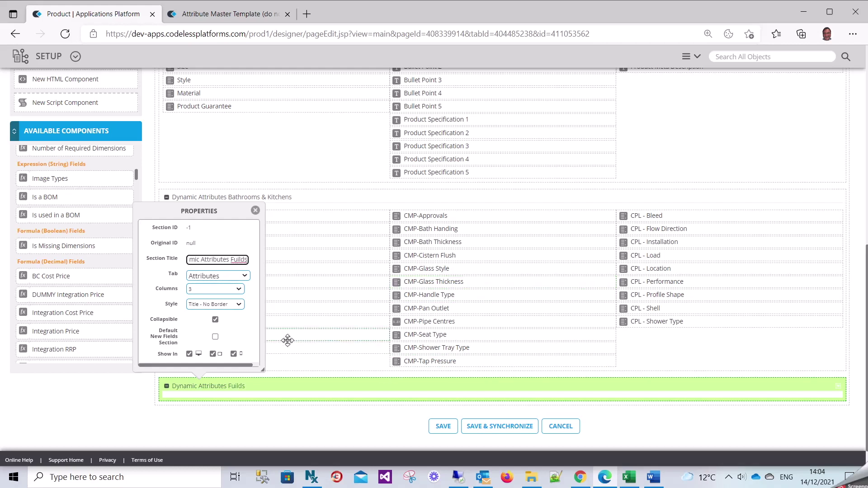
{"action": "left_click", "coordinate": [253, 439]}
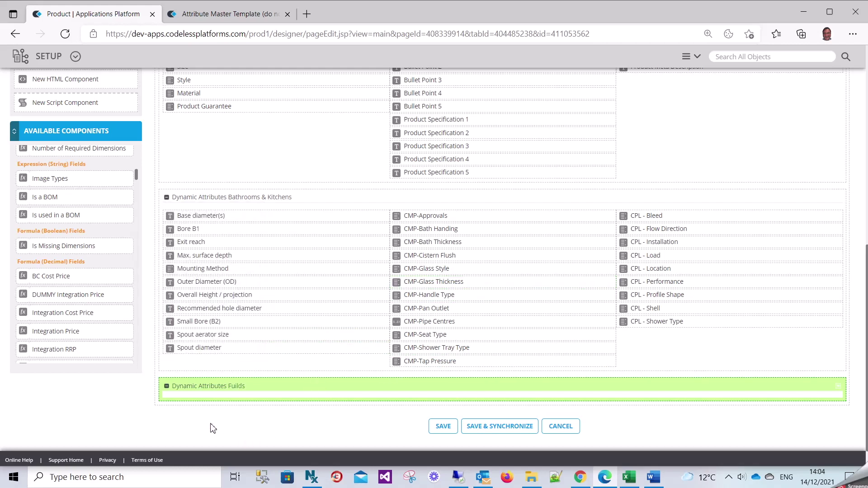
{"action": "left_click", "coordinate": [257, 387]}
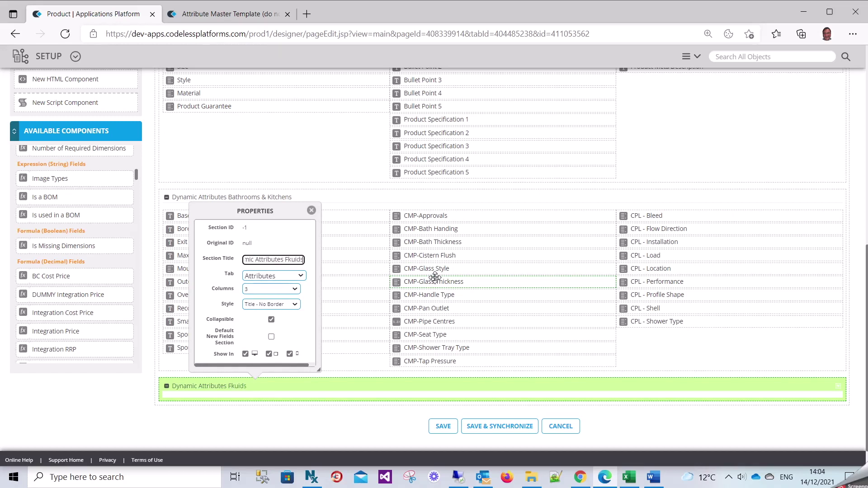
{"action": "left_click", "coordinate": [336, 437]}
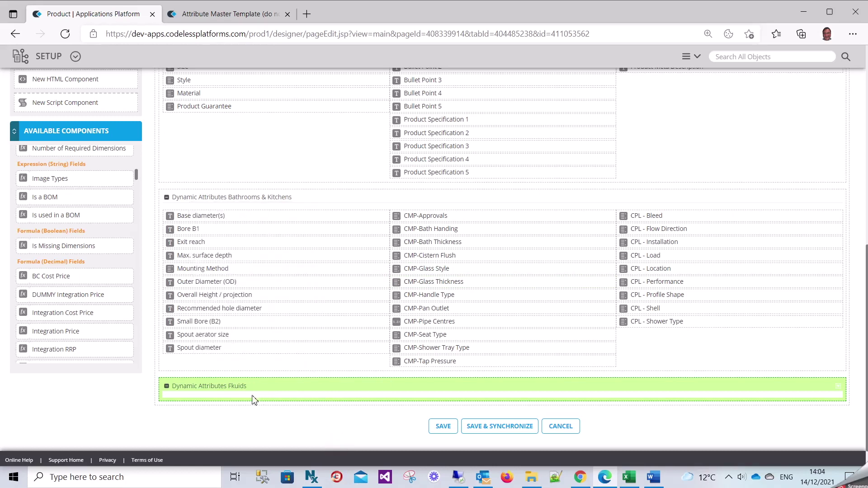
{"action": "scroll", "coordinate": [112, 191], "scroll_direction": "up", "scroll_amount": 15}
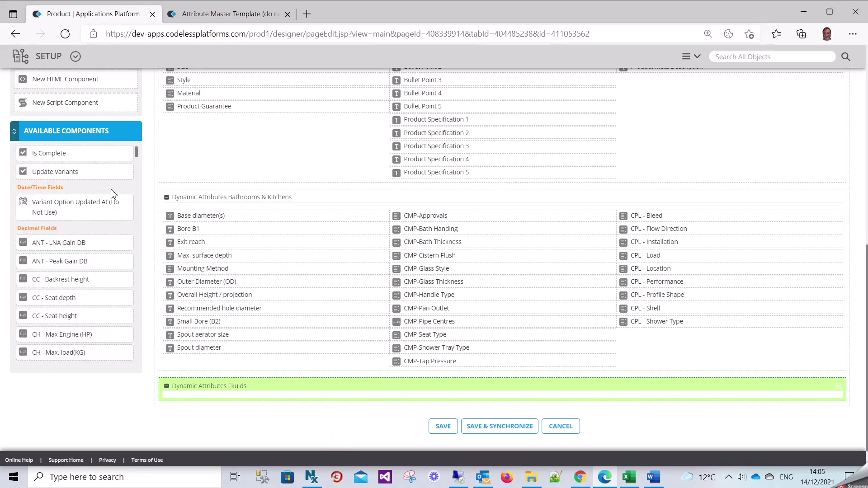
{"action": "scroll", "coordinate": [112, 192], "scroll_direction": "up", "scroll_amount": 1}
{"action": "scroll", "coordinate": [112, 190], "scroll_direction": "up", "scroll_amount": 5}
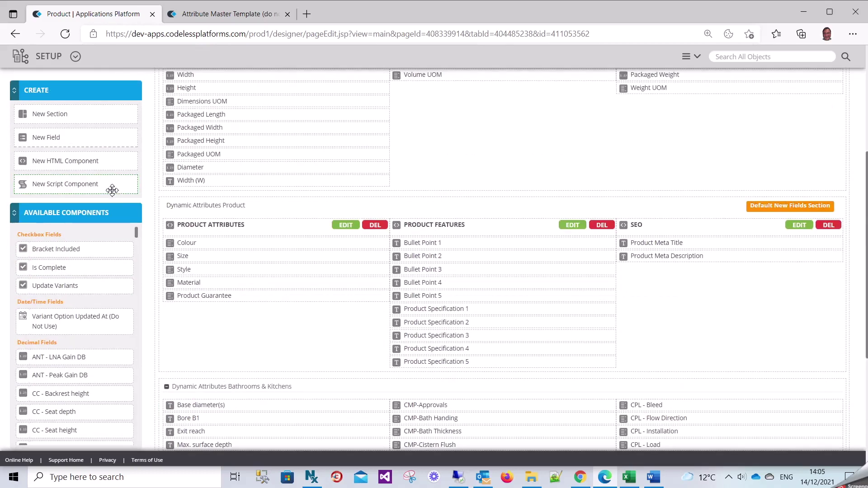
{"action": "scroll", "coordinate": [112, 190], "scroll_direction": "down", "scroll_amount": 5}
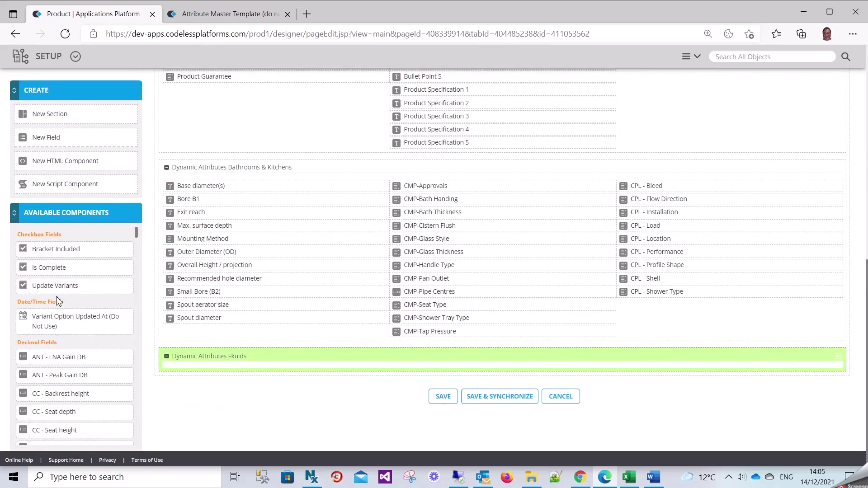
{"action": "scroll", "coordinate": [58, 301], "scroll_direction": "down", "scroll_amount": 3}
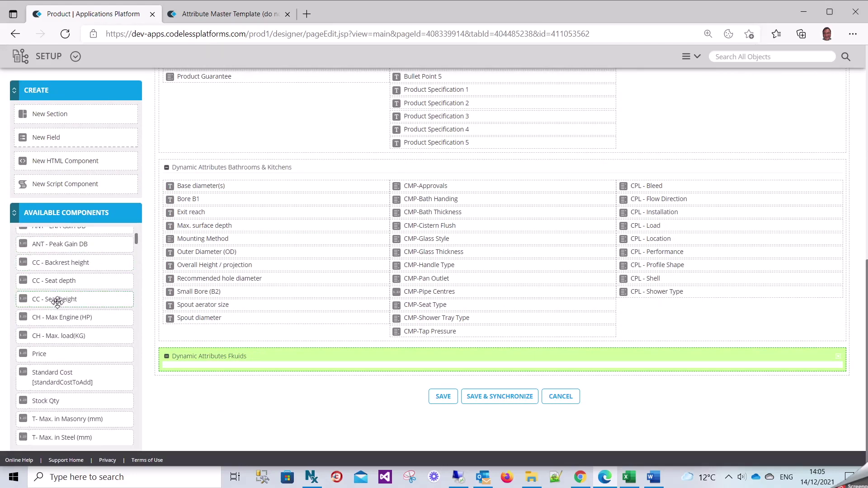
{"action": "scroll", "coordinate": [58, 301], "scroll_direction": "down", "scroll_amount": 2}
{"action": "scroll", "coordinate": [58, 301], "scroll_direction": "down", "scroll_amount": 3}
{"action": "scroll", "coordinate": [58, 307], "scroll_direction": "down", "scroll_amount": 6}
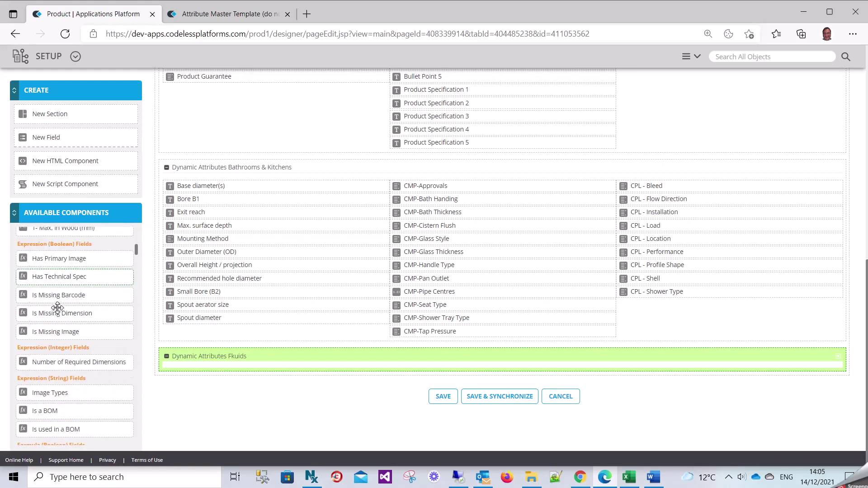
{"action": "scroll", "coordinate": [58, 311], "scroll_direction": "down", "scroll_amount": 5}
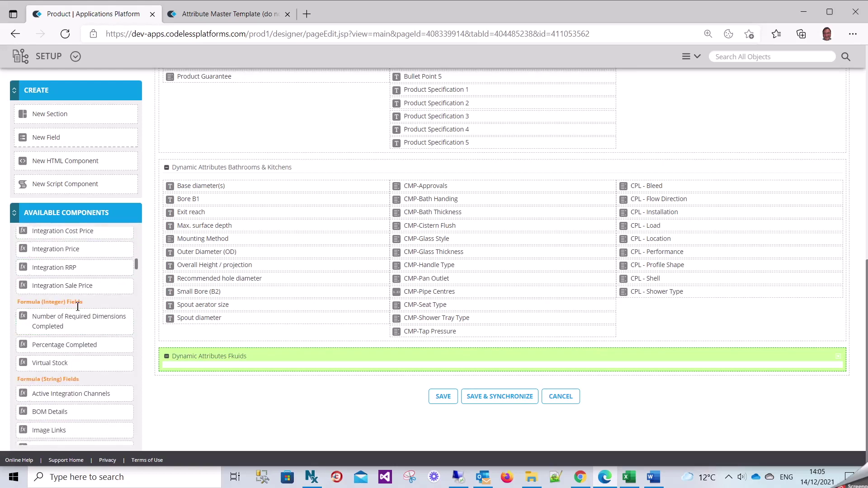
{"action": "scroll", "coordinate": [73, 309], "scroll_direction": "down", "scroll_amount": 7}
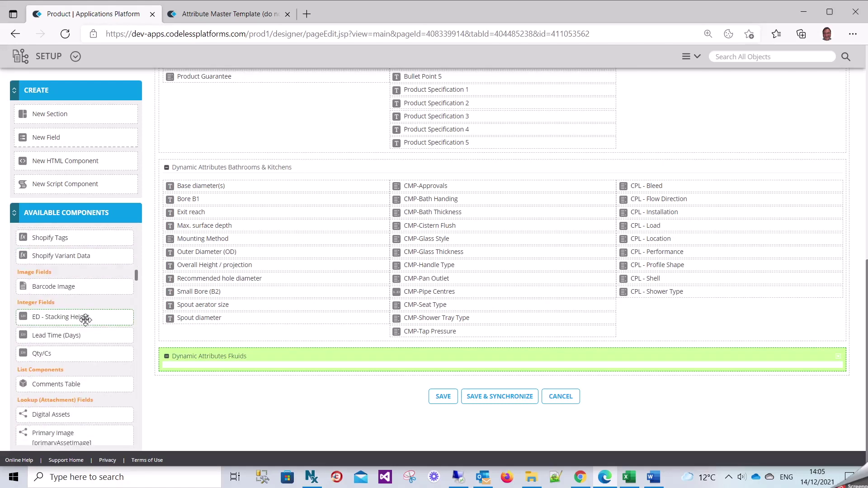
{"action": "scroll", "coordinate": [86, 320], "scroll_direction": "down", "scroll_amount": 3}
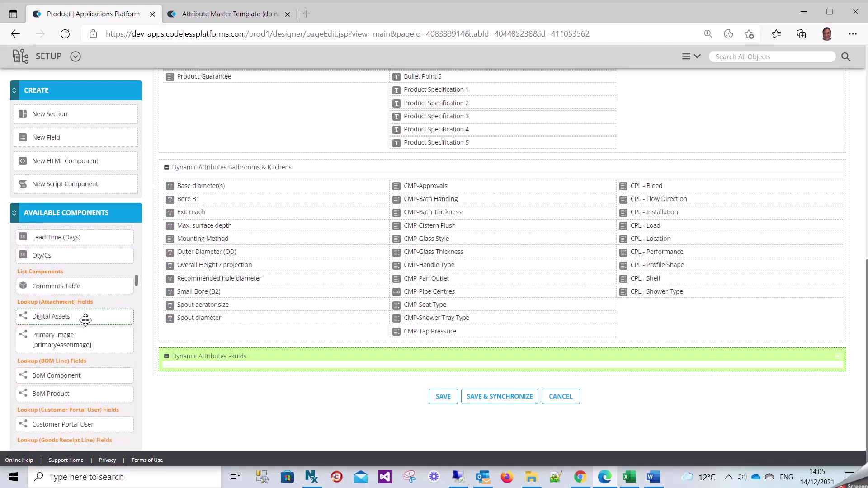
{"action": "scroll", "coordinate": [85, 319], "scroll_direction": "down", "scroll_amount": 2}
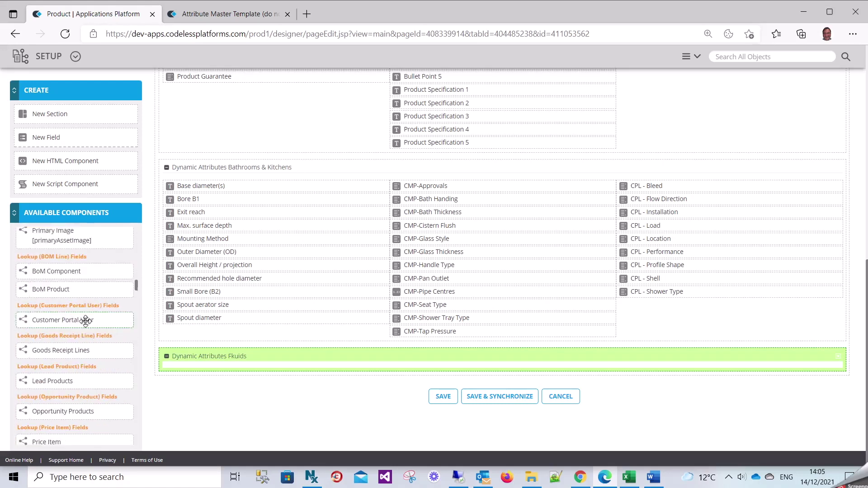
{"action": "scroll", "coordinate": [85, 320], "scroll_direction": "up", "scroll_amount": 10}
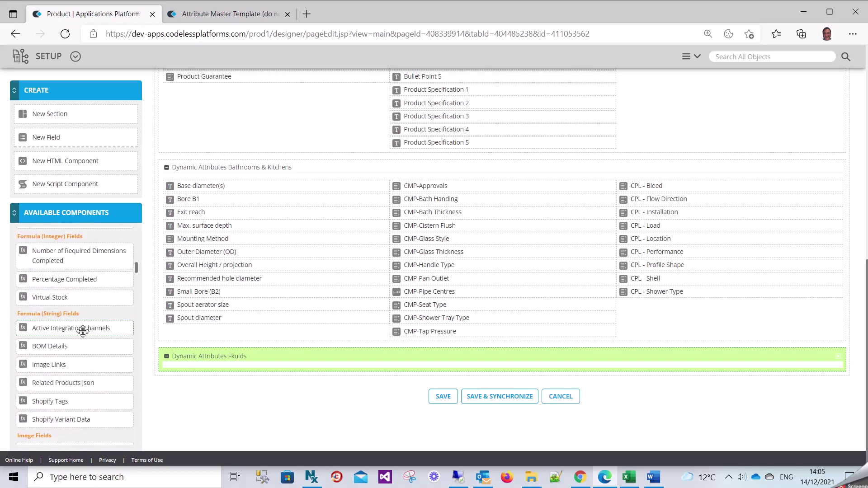
{"action": "scroll", "coordinate": [82, 330], "scroll_direction": "down", "scroll_amount": 3}
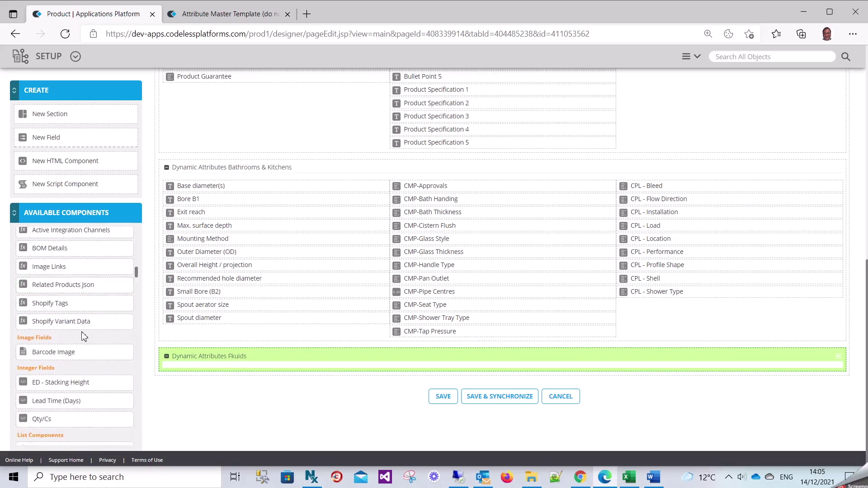
{"action": "scroll", "coordinate": [84, 336], "scroll_direction": "down", "scroll_amount": 1}
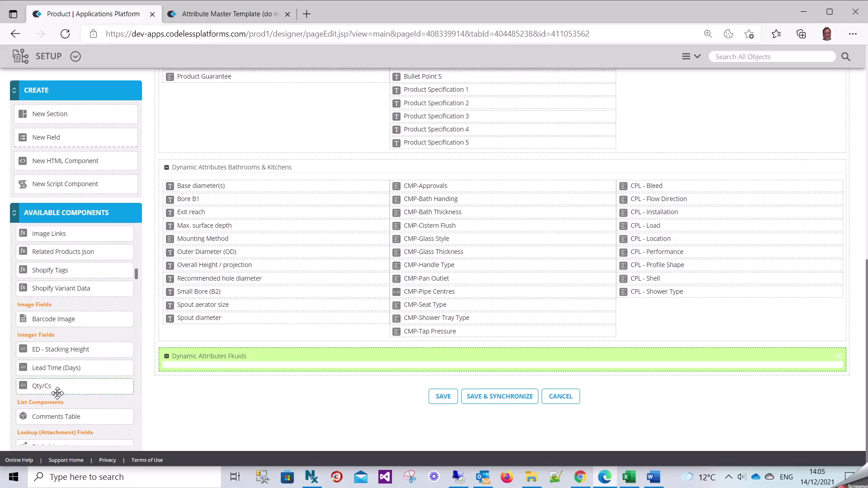
Fill the first column with Qty/Cs, PHYSICAL STATE, AEROSOL FLAMMABILITY LEVEL and BOILING POINT.
{"action": "left_click_drag", "start_coordinate": [57, 393], "coordinate": [213, 373]}
{"action": "scroll", "coordinate": [75, 369], "scroll_direction": "down", "scroll_amount": 4}
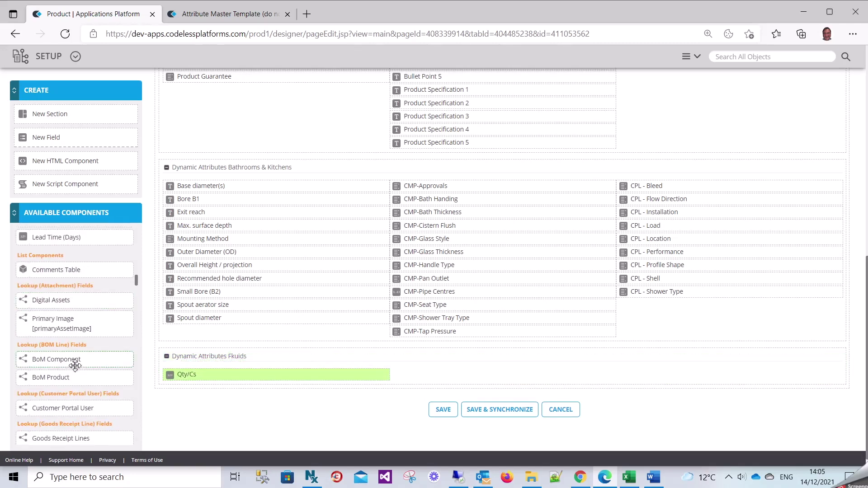
{"action": "scroll", "coordinate": [75, 366], "scroll_direction": "down", "scroll_amount": 15}
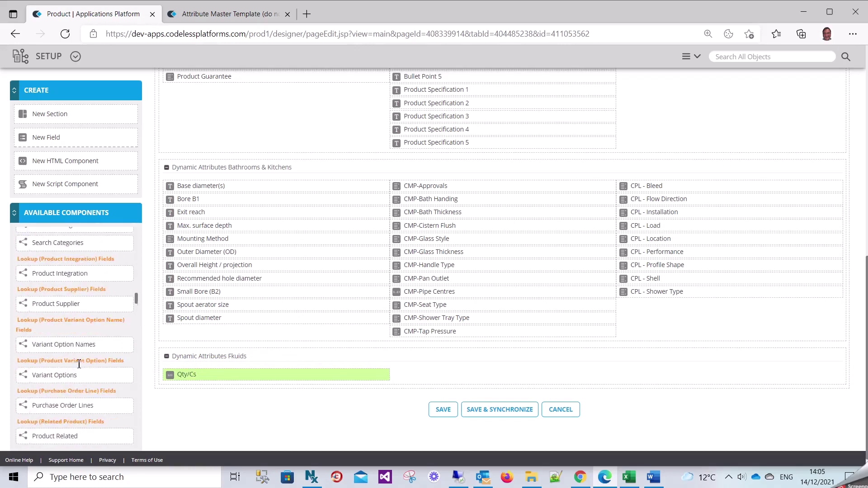
{"action": "scroll", "coordinate": [81, 370], "scroll_direction": "down", "scroll_amount": 4}
{"action": "scroll", "coordinate": [80, 372], "scroll_direction": "down", "scroll_amount": 3}
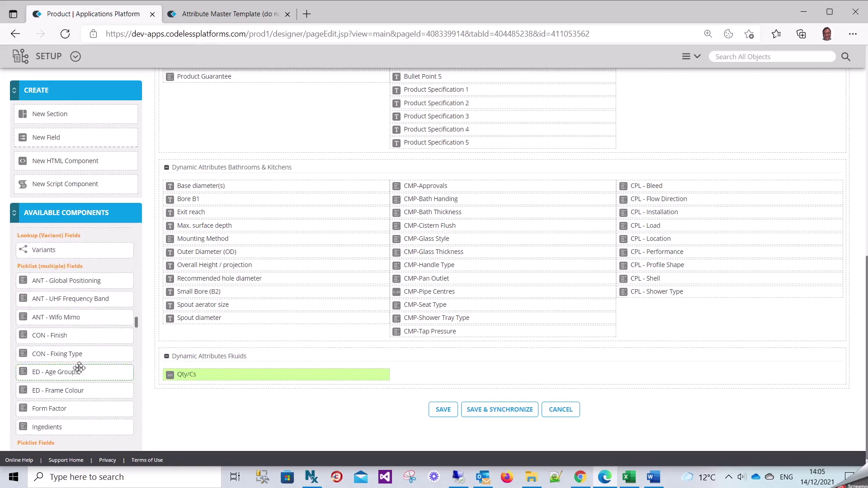
{"action": "scroll", "coordinate": [79, 367], "scroll_direction": "down", "scroll_amount": 2}
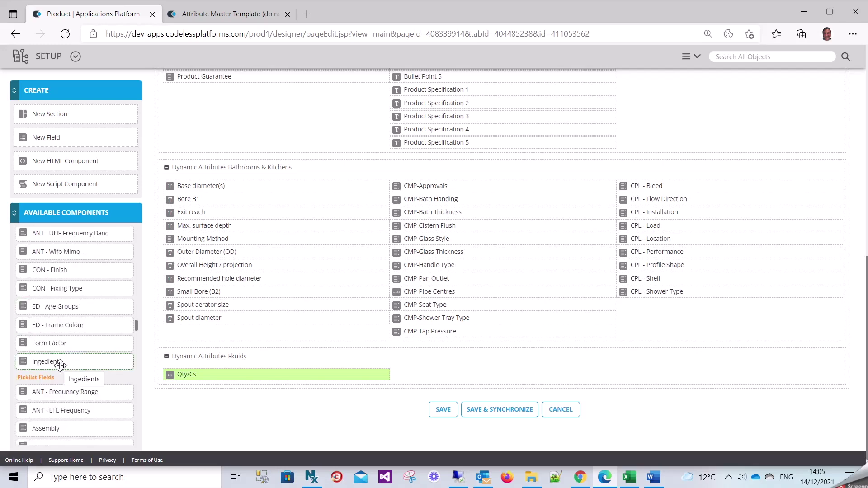
{"action": "scroll", "coordinate": [60, 365], "scroll_direction": "up", "scroll_amount": 1}
{"action": "scroll", "coordinate": [60, 365], "scroll_direction": "down", "scroll_amount": 5}
{"action": "scroll", "coordinate": [60, 365], "scroll_direction": "down", "scroll_amount": 10}
{"action": "scroll", "coordinate": [60, 366], "scroll_direction": "down", "scroll_amount": 6}
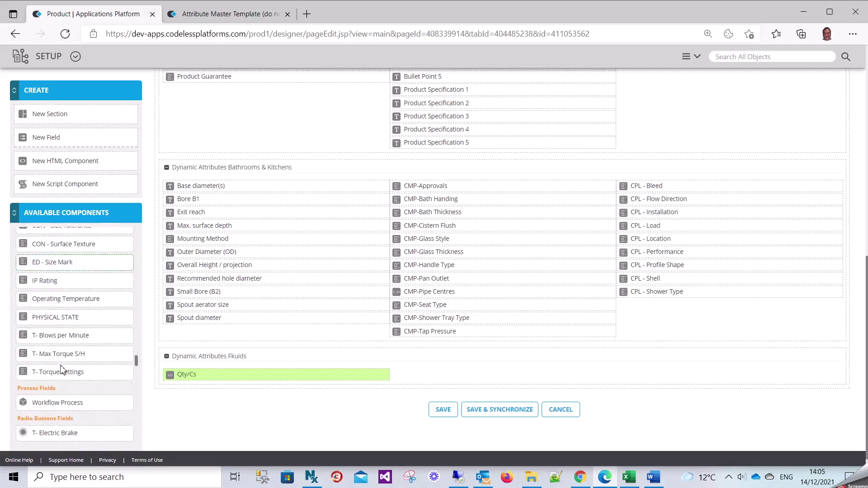
{"action": "left_click_drag", "start_coordinate": [56, 312], "coordinate": [212, 388]}
{"action": "scroll", "coordinate": [76, 359], "scroll_direction": "down", "scroll_amount": 9}
{"action": "scroll", "coordinate": [82, 357], "scroll_direction": "down", "scroll_amount": 9}
{"action": "left_click_drag", "start_coordinate": [97, 296], "coordinate": [232, 415]}
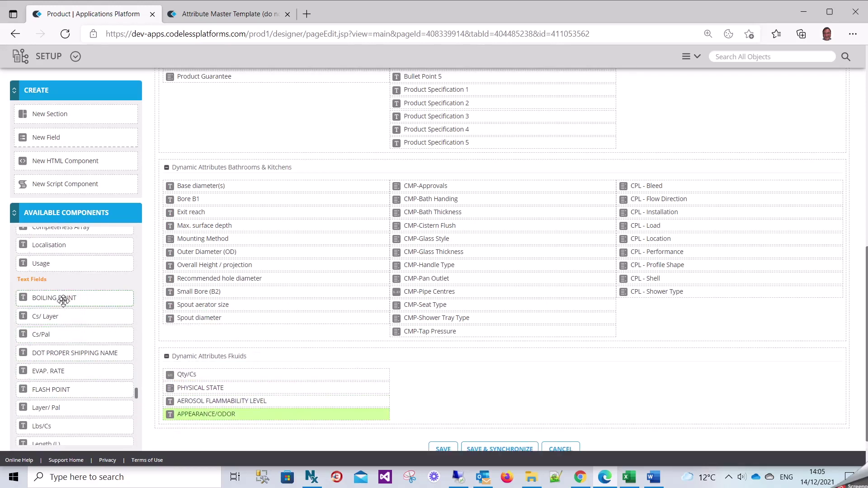
{"action": "left_click_drag", "start_coordinate": [63, 301], "coordinate": [212, 427]}
Fill the second column with Cs/ Layer, Cs/Pal, DOT PROPER SHIPPING NAME, EVAP. RATE, FLASH POINT.
{"action": "left_click_drag", "start_coordinate": [75, 300], "coordinate": [449, 376]}
{"action": "left_click_drag", "start_coordinate": [62, 302], "coordinate": [447, 392]}
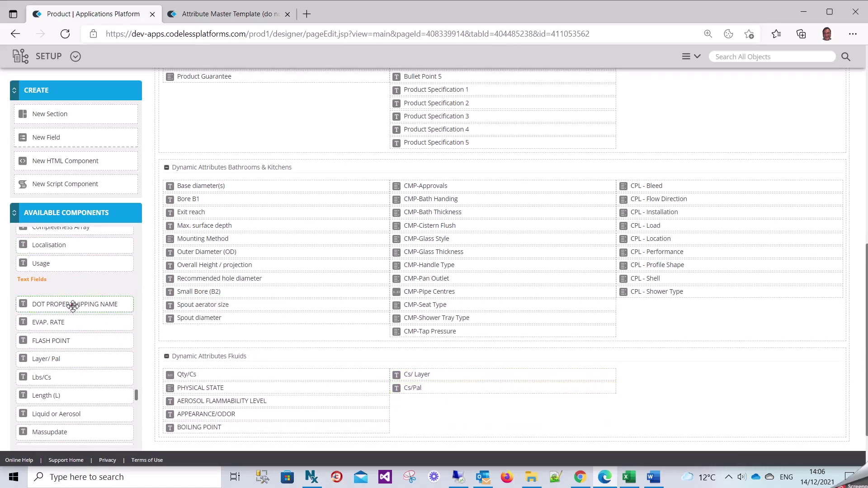
{"action": "left_click_drag", "start_coordinate": [72, 306], "coordinate": [447, 401]}
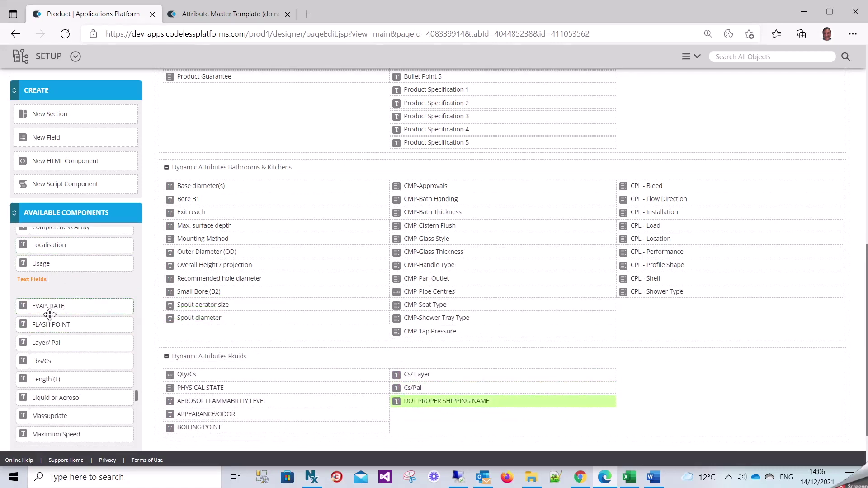
{"action": "left_click_drag", "start_coordinate": [52, 306], "coordinate": [420, 421]}
{"action": "left_click_drag", "start_coordinate": [64, 308], "coordinate": [445, 429]}
Add Layer/ Pal, Lbs/Cs, Liquid or Aerosol, PROPELLANT, SPECIFIC GRAVITY/DENSITY and VAPOR DENSITY.
{"action": "left_click_drag", "start_coordinate": [101, 310], "coordinate": [692, 374]}
{"action": "left_click_drag", "start_coordinate": [83, 315], "coordinate": [698, 393]}
{"action": "left_click_drag", "start_coordinate": [85, 333], "coordinate": [690, 402]}
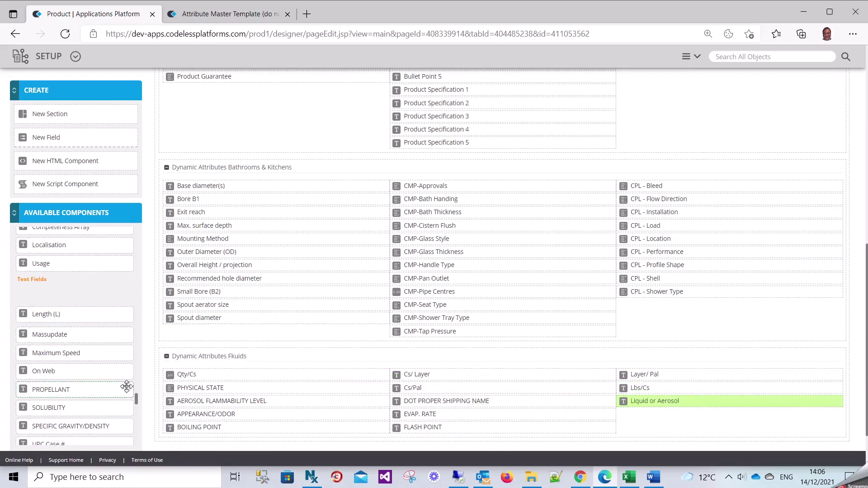
{"action": "left_click_drag", "start_coordinate": [125, 384], "coordinate": [682, 427]}
{"action": "left_click_drag", "start_coordinate": [51, 405], "coordinate": [660, 446]}
{"action": "left_click_drag", "start_coordinate": [64, 414], "coordinate": [458, 438]}
Place VAPOR DENSITY, VAPOR PRESSURE and VOC under SPECIFIC GRAVITY/DENSITY in the third column.
{"action": "scroll", "coordinate": [488, 401], "scroll_direction": "down", "scroll_amount": 2}
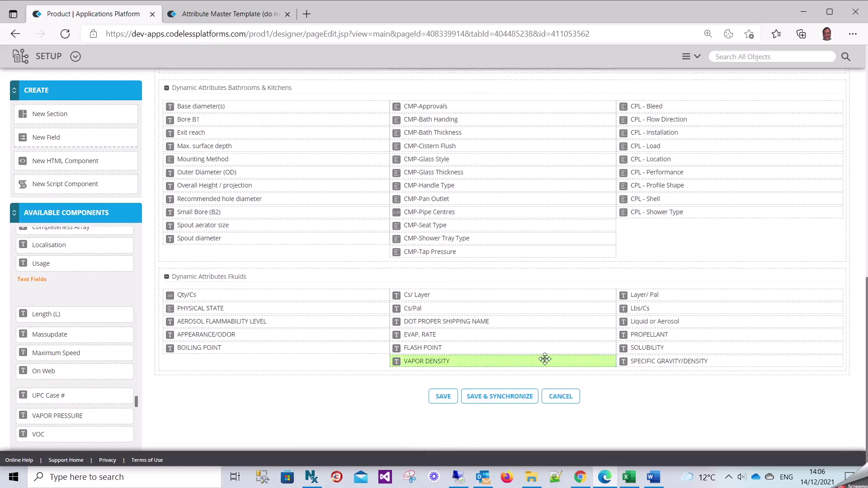
{"action": "left_click_drag", "start_coordinate": [545, 361], "coordinate": [733, 374]}
{"action": "left_click_drag", "start_coordinate": [80, 418], "coordinate": [696, 391]}
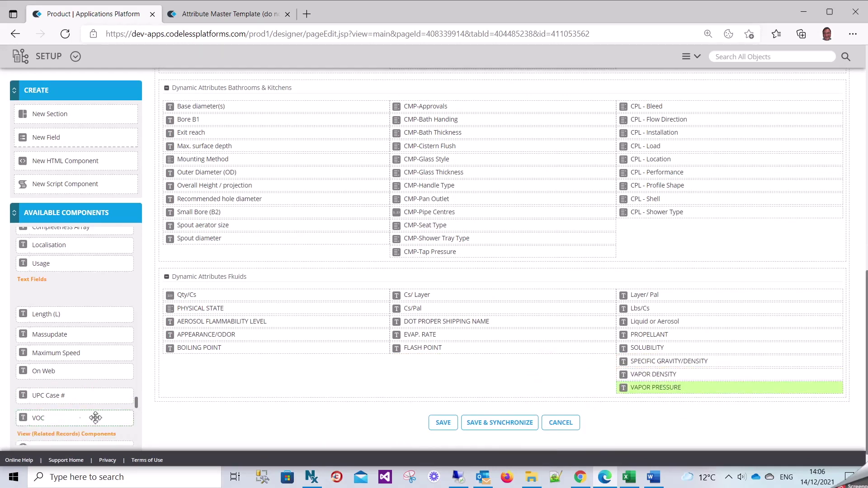
{"action": "left_click_drag", "start_coordinate": [74, 417], "coordinate": [687, 397]}
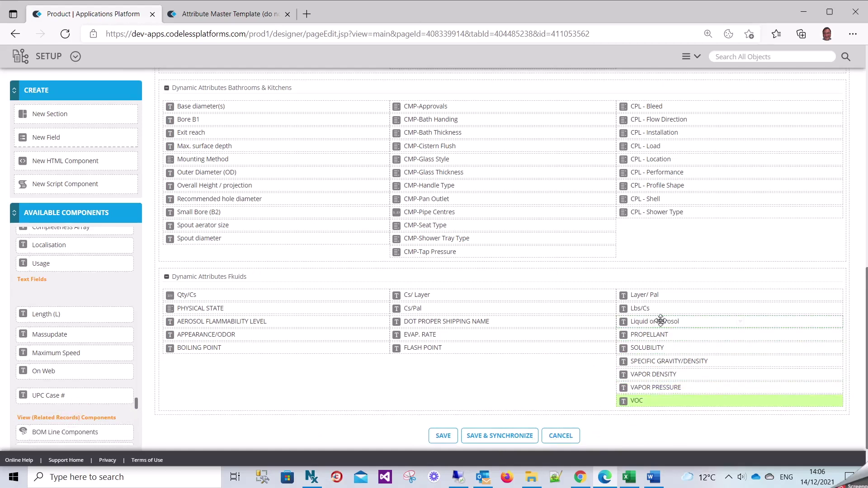
Move Layer/ Pal, Lbs/Cs, Liquid or Aerosol to the middle column, Cs/ Layer, Cs/Pal left.
{"action": "left_click_drag", "start_coordinate": [639, 295], "coordinate": [457, 357]}
{"action": "left_click_drag", "start_coordinate": [632, 294], "coordinate": [404, 382]}
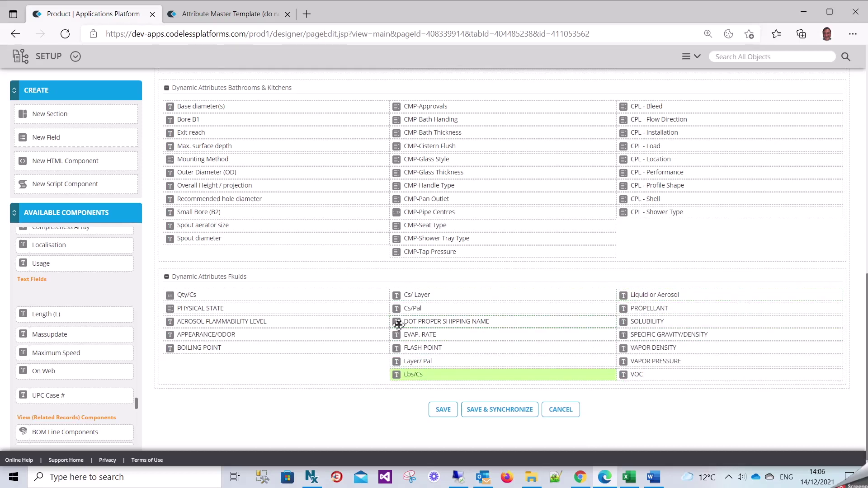
{"action": "left_click_drag", "start_coordinate": [410, 294], "coordinate": [194, 362]}
{"action": "left_click_drag", "start_coordinate": [413, 294], "coordinate": [195, 377]}
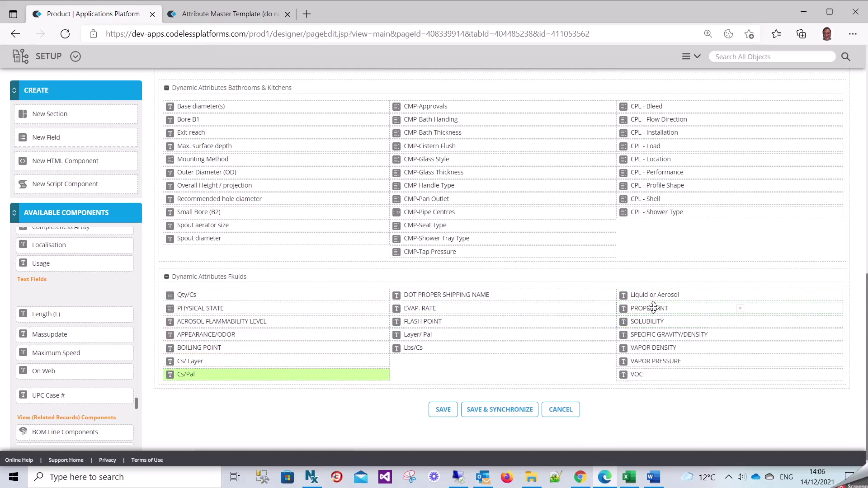
{"action": "left_click_drag", "start_coordinate": [664, 295], "coordinate": [433, 369]}
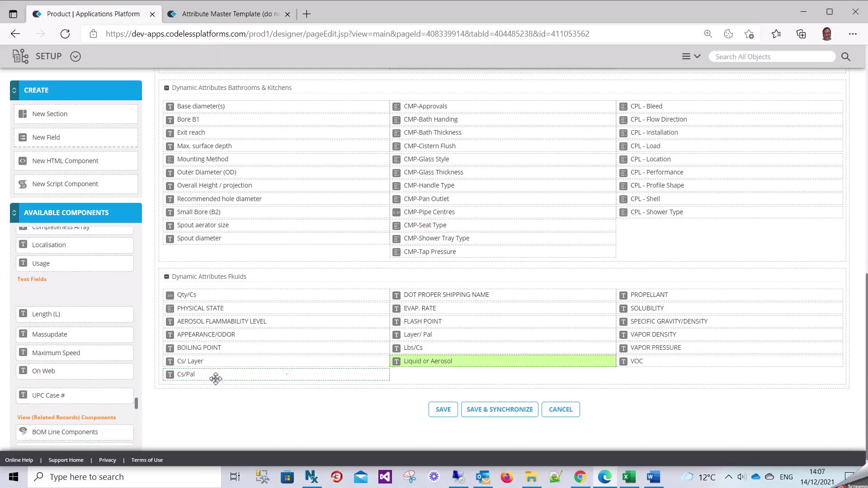
Add the UPC Case # field to the Fkuids section's third column.
{"action": "left_click_drag", "start_coordinate": [80, 395], "coordinate": [689, 337]}
{"action": "scroll", "coordinate": [54, 370], "scroll_direction": "down", "scroll_amount": 3}
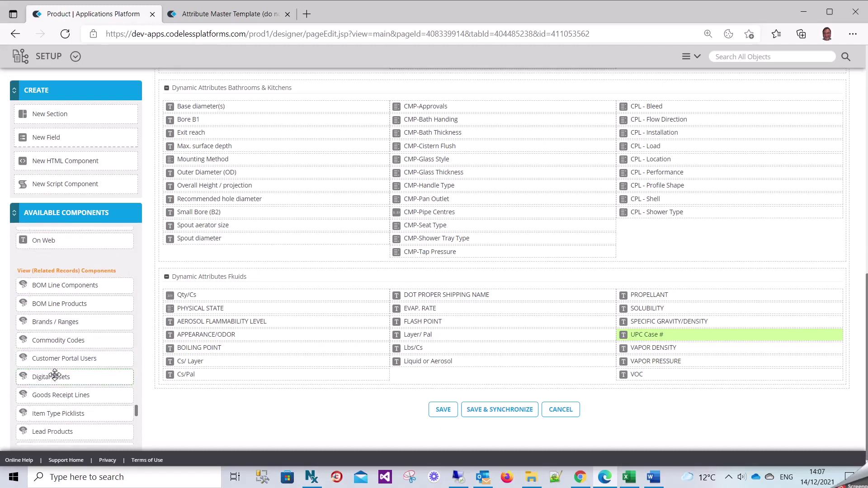
{"action": "scroll", "coordinate": [54, 374], "scroll_direction": "down", "scroll_amount": 5}
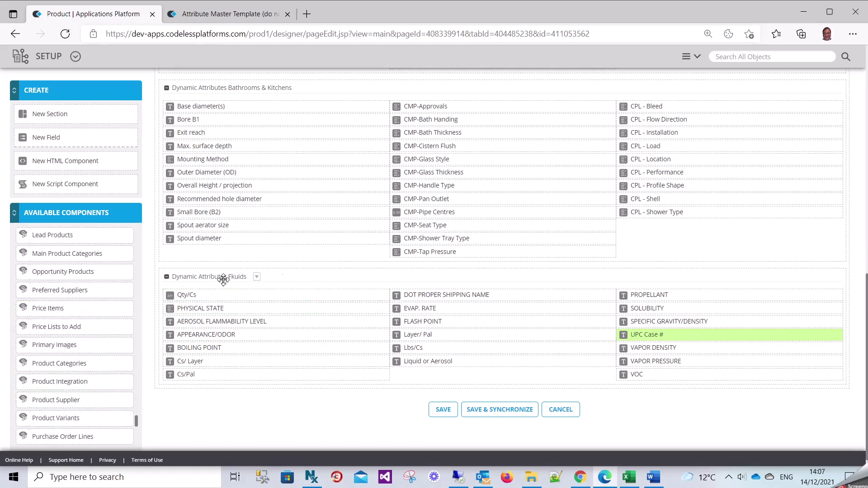
Correct the section title to 'Dynamic Attributes Fluids' and save the page design.
{"action": "left_click", "coordinate": [257, 277]}
{"action": "left_click", "coordinate": [290, 347]}
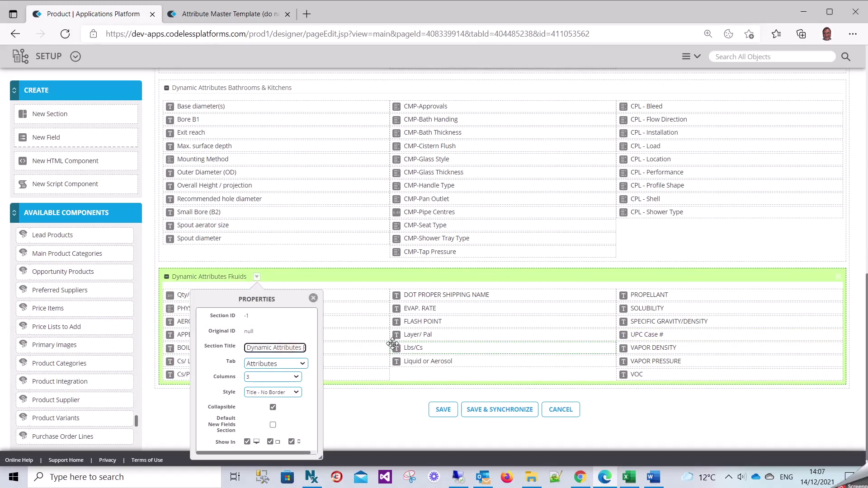
{"action": "key", "text": "End"}
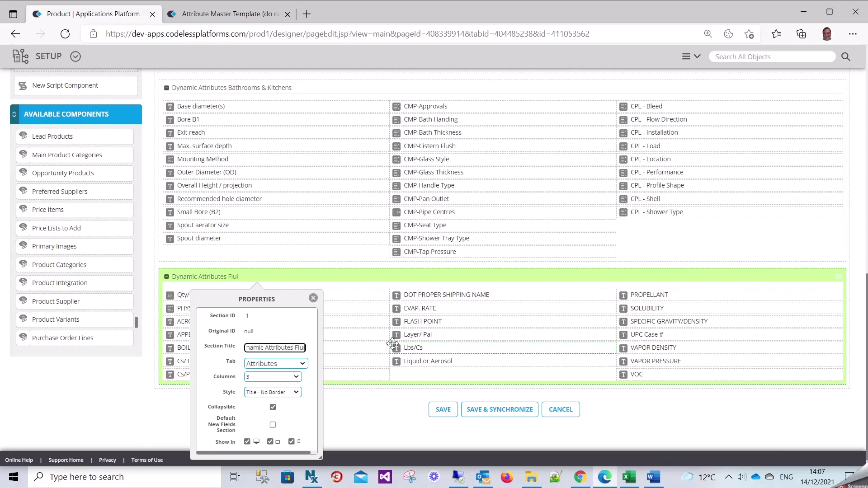
{"action": "left_click", "coordinate": [375, 420]}
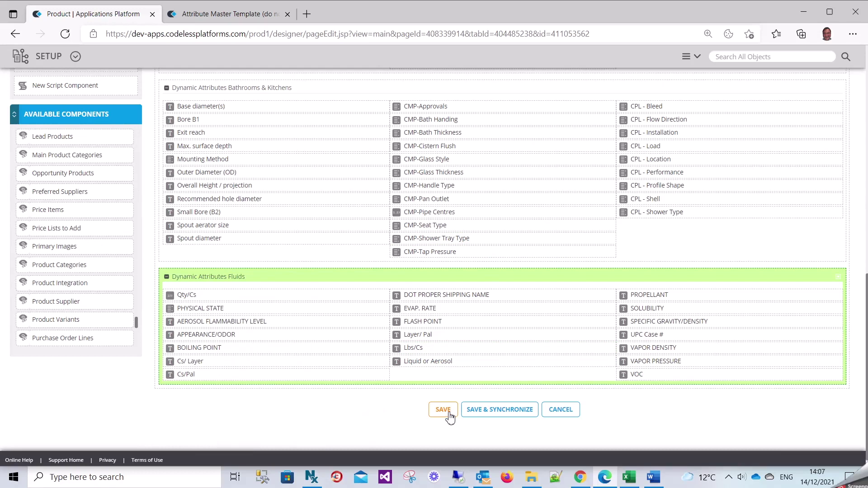
{"action": "left_click", "coordinate": [443, 410]}
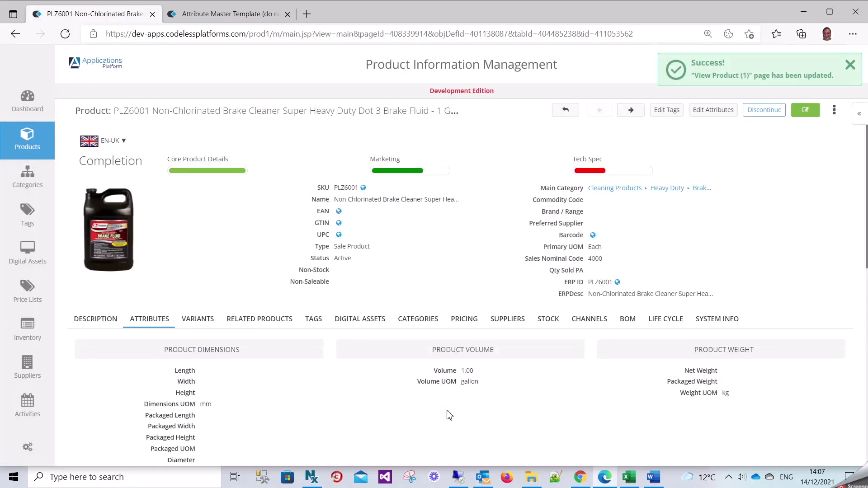
Scroll the PLZ6001 product page to check the new Dynamic Attributes Fluids section.
{"action": "scroll", "coordinate": [695, 306], "scroll_direction": "down", "scroll_amount": 10}
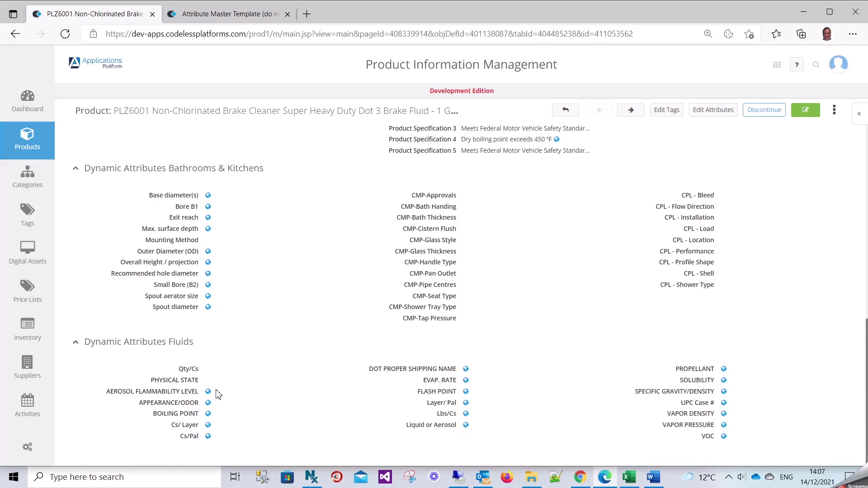
{"action": "scroll", "coordinate": [499, 378], "scroll_direction": "up", "scroll_amount": 8}
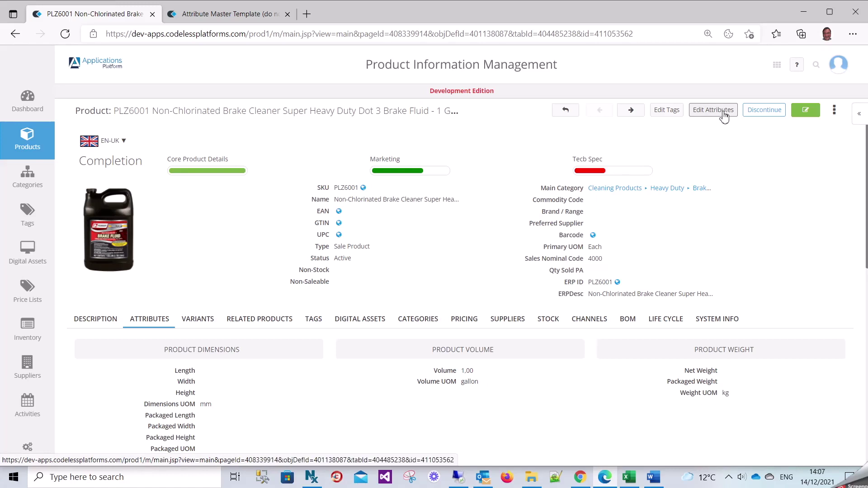
Open the product's Edit Attributes page and scroll through it.
{"action": "left_click", "coordinate": [723, 110]}
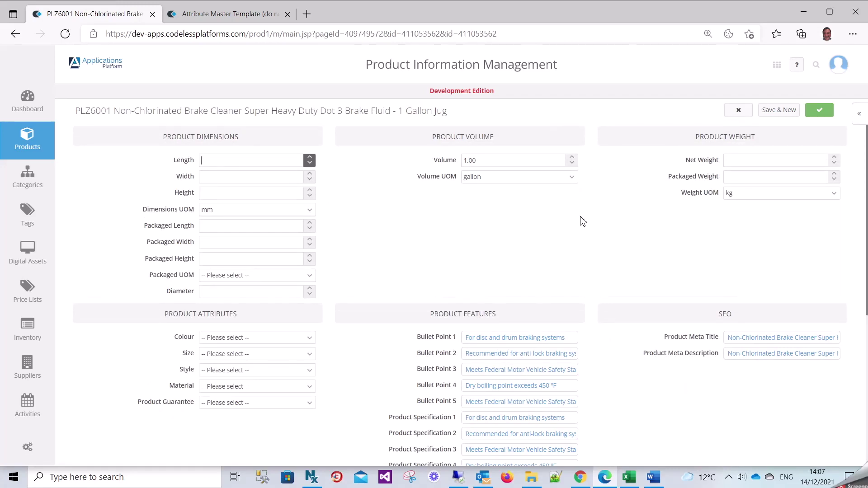
{"action": "scroll", "coordinate": [587, 222], "scroll_direction": "down", "scroll_amount": 3}
{"action": "scroll", "coordinate": [589, 224], "scroll_direction": "up", "scroll_amount": 1}
{"action": "scroll", "coordinate": [595, 228], "scroll_direction": "down", "scroll_amount": 1}
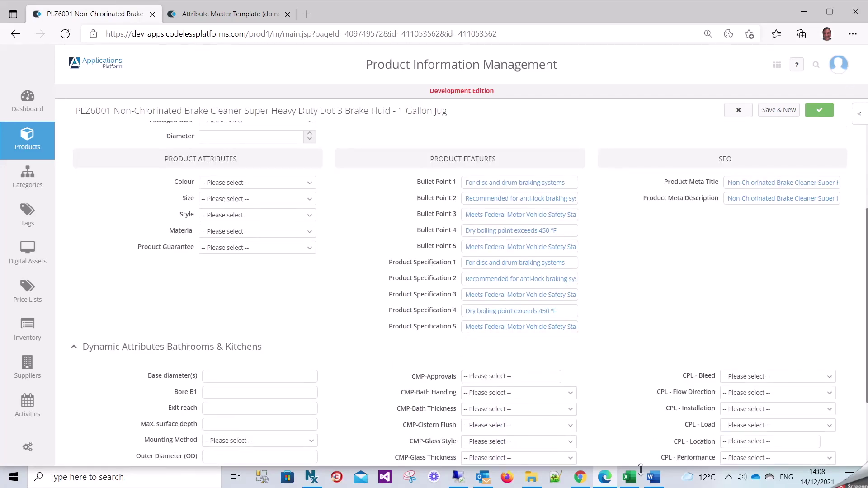
Open the Edit Product Attributes page designer and scroll through its layout.
{"action": "left_click", "coordinate": [859, 114]}
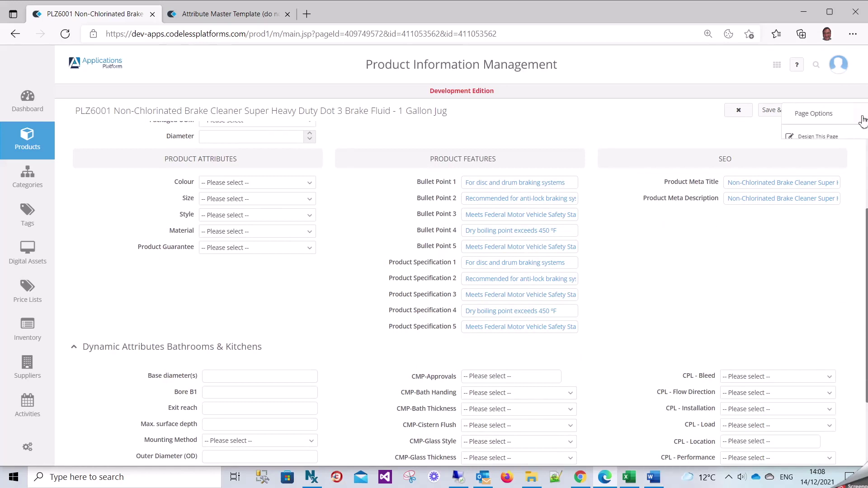
{"action": "left_click", "coordinate": [821, 135]}
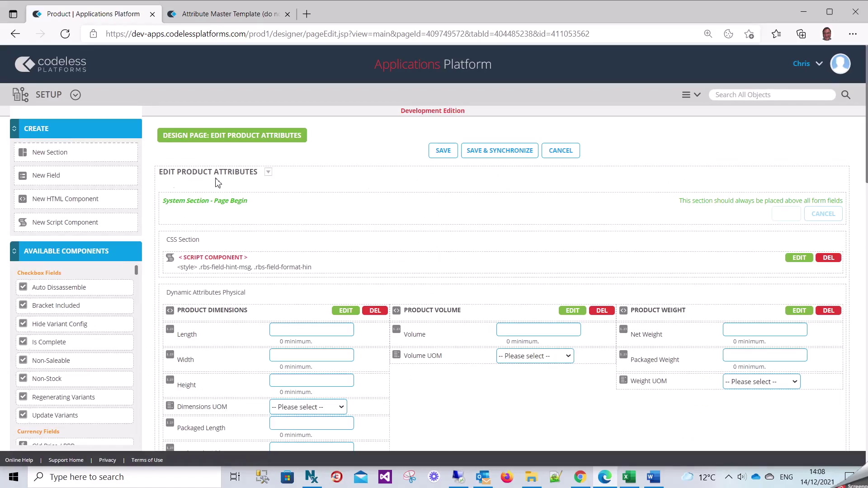
{"action": "scroll", "coordinate": [387, 219], "scroll_direction": "down", "scroll_amount": 10}
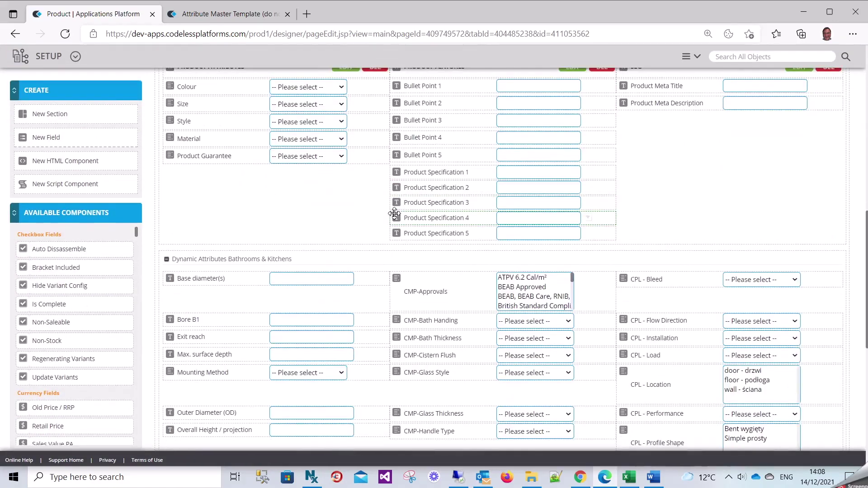
{"action": "scroll", "coordinate": [394, 214], "scroll_direction": "down", "scroll_amount": 9}
{"action": "scroll", "coordinate": [320, 279], "scroll_direction": "up", "scroll_amount": 2}
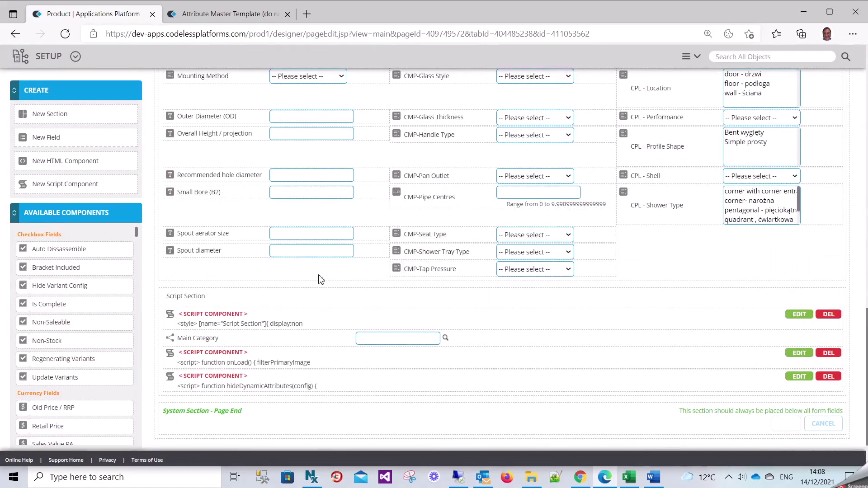
{"action": "scroll", "coordinate": [230, 276], "scroll_direction": "up", "scroll_amount": 7}
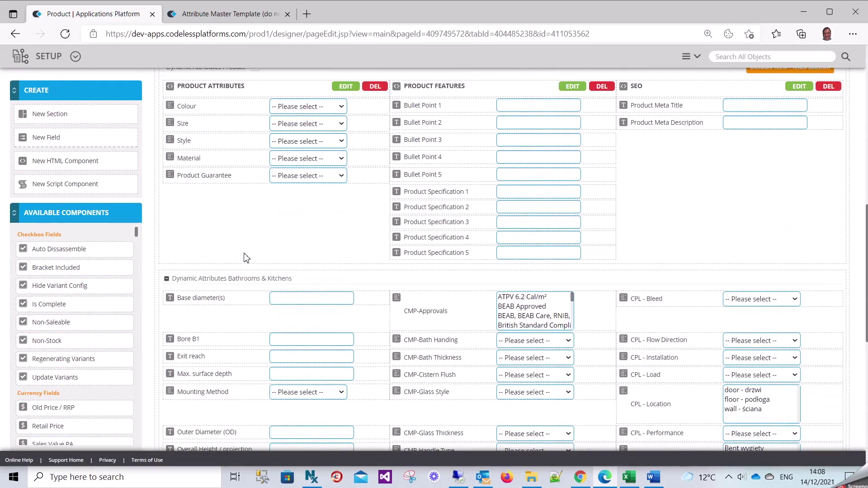
Add a new section above Bathrooms & Kitchens and copy the Bathrooms & Kitchens title.
{"action": "left_click_drag", "start_coordinate": [60, 111], "coordinate": [240, 295]}
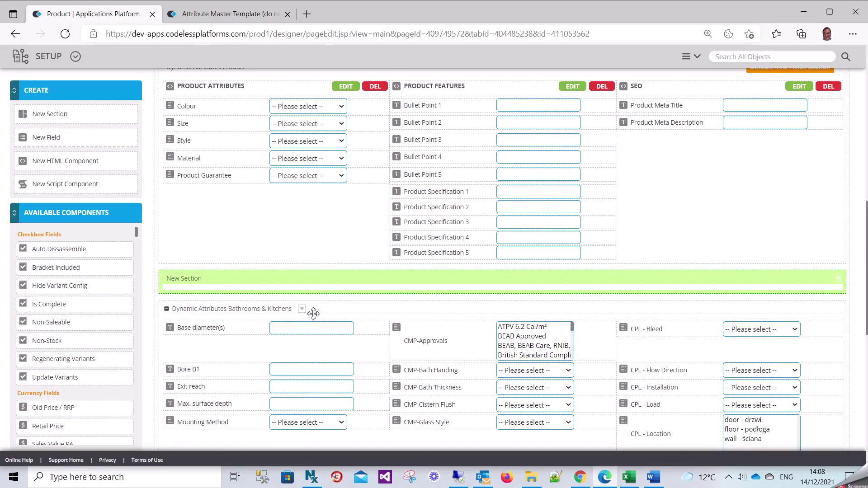
{"action": "left_click", "coordinate": [301, 308]}
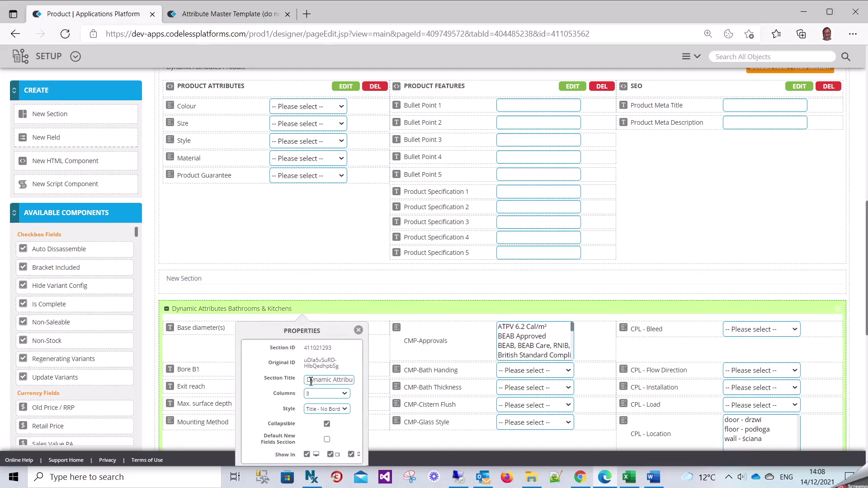
{"action": "triple_click", "coordinate": [310, 381]}
{"action": "key", "text": "ctrl+c"}
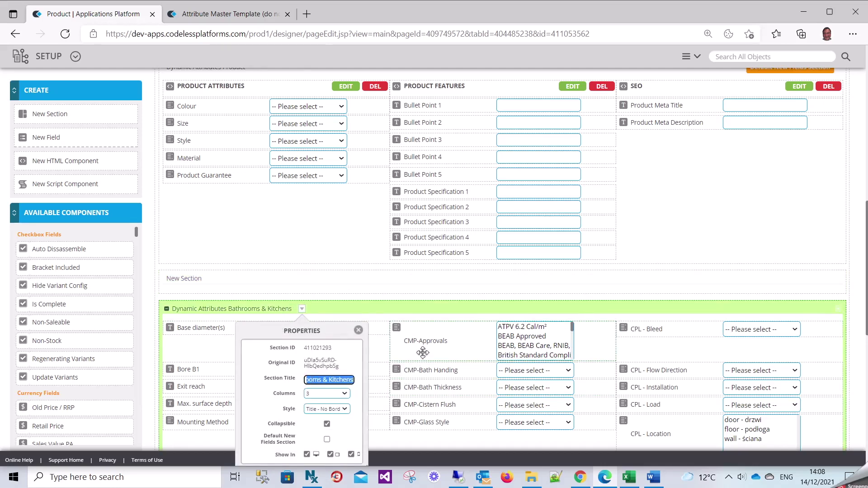
{"action": "left_click", "coordinate": [223, 278]}
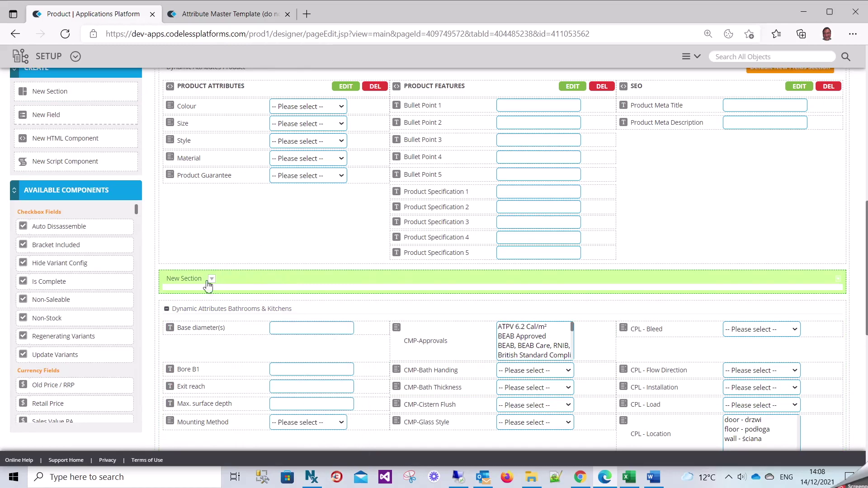
Title the new section 'Dynamic Attributes Fluids', with 3 columns, and make it collapsible.
{"action": "left_click", "coordinate": [212, 278]}
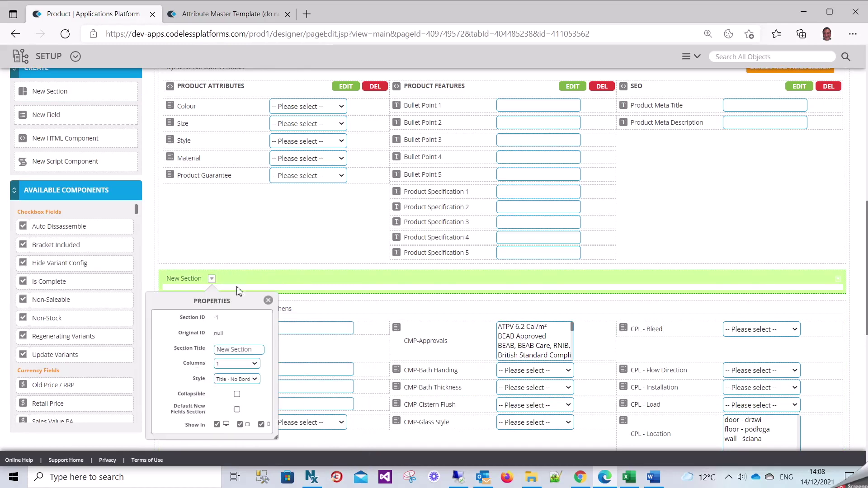
{"action": "triple_click", "coordinate": [251, 351]}
{"action": "key", "text": "ctrl+v"}
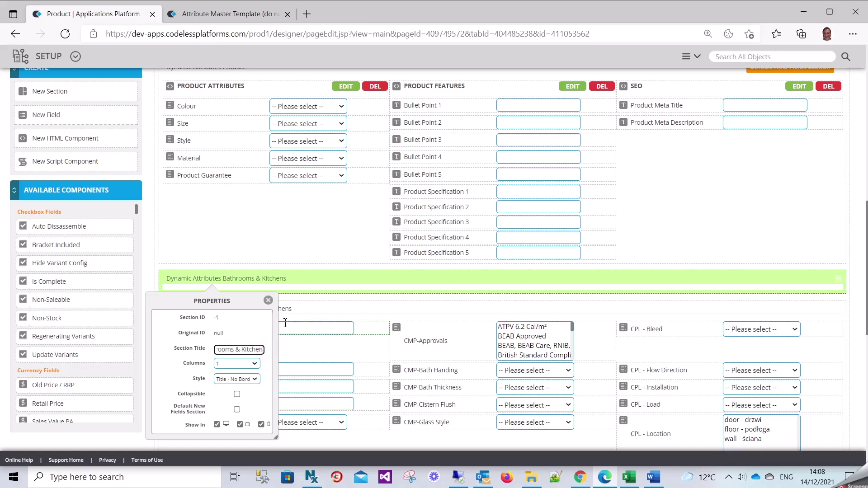
{"action": "key", "text": "BackSpace"}
{"action": "key", "text": "BackSpace"}
{"action": "key", "text": "BackSpace"}
{"action": "key", "text": "BackSpace"}
{"action": "key", "text": "BackSpace"}
{"action": "key", "text": "BackSpace"}
{"action": "key", "text": "BackSpace"}
{"action": "key", "text": "BackSpace"}
{"action": "key", "text": "BackSpace"}
{"action": "key", "text": "BackSpace"}
{"action": "key", "text": "BackSpace"}
{"action": "key", "text": "BackSpace"}
{"action": "key", "text": "BackSpace"}
{"action": "key", "text": "BackSpace"}
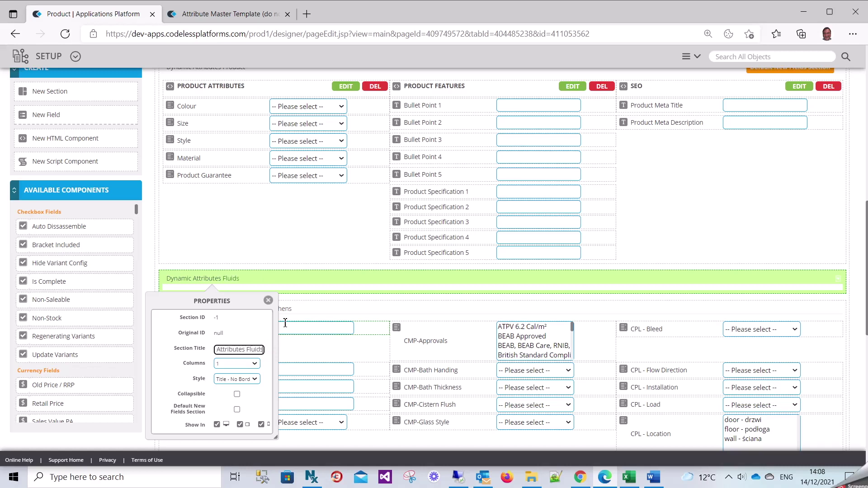
{"action": "left_click", "coordinate": [233, 366]}
{"action": "left_click", "coordinate": [232, 392]}
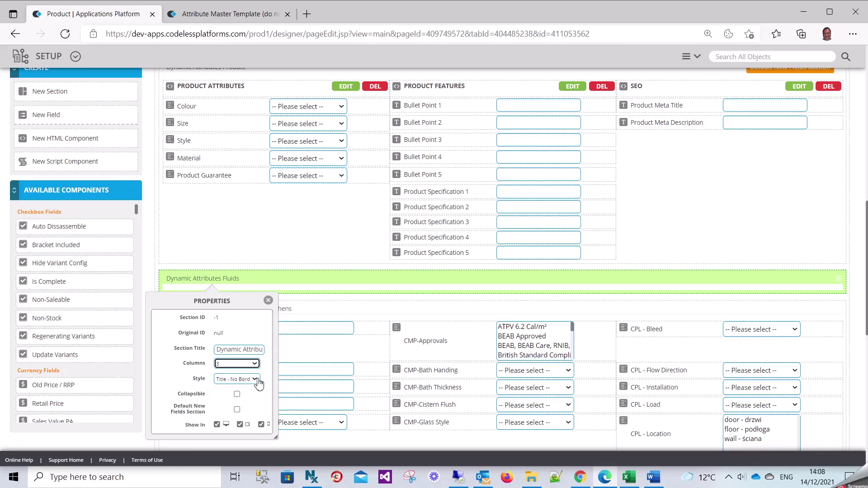
{"action": "left_click", "coordinate": [238, 395]}
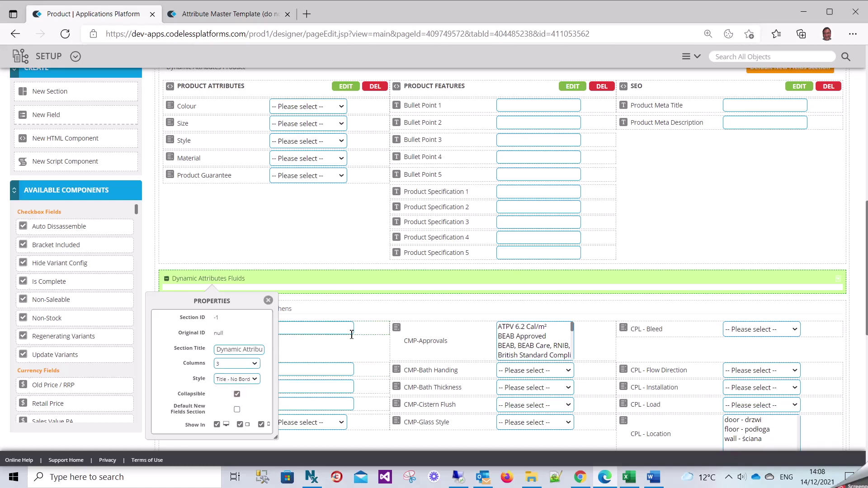
Add the Qty/Cs component to the empty Dynamic Attributes Fluids section.
{"action": "scroll", "coordinate": [335, 247], "scroll_direction": "down", "scroll_amount": 2}
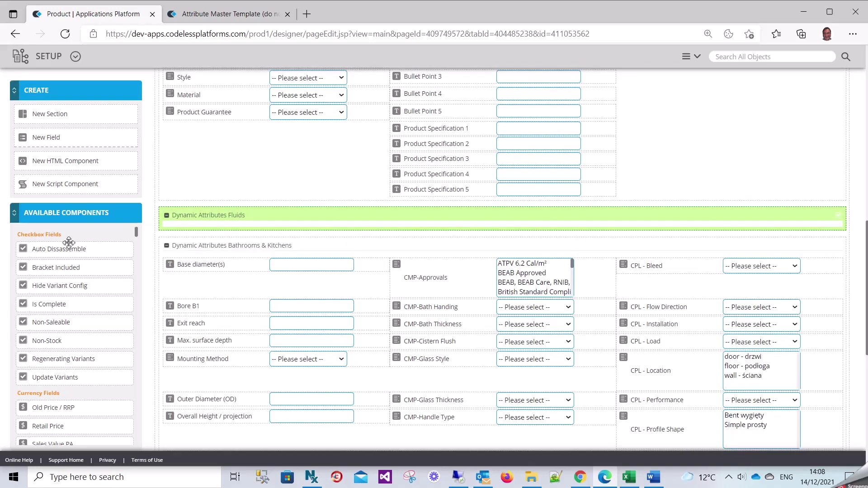
{"action": "scroll", "coordinate": [69, 243], "scroll_direction": "down", "scroll_amount": 15}
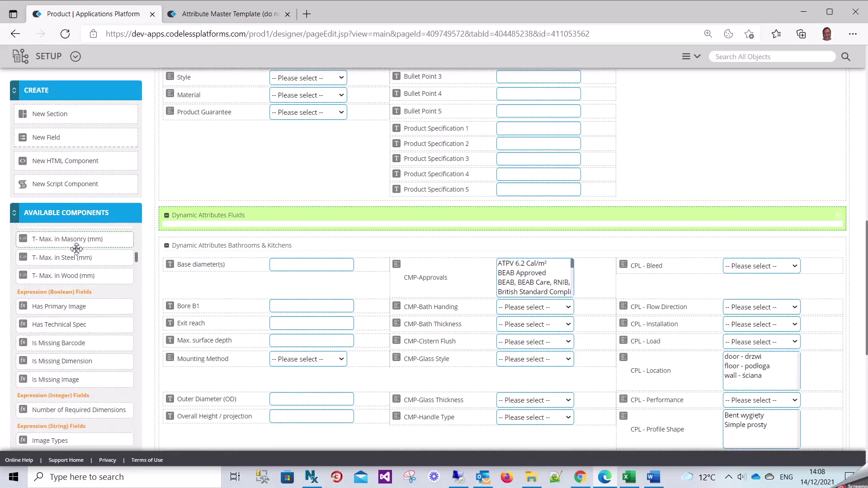
{"action": "scroll", "coordinate": [76, 248], "scroll_direction": "down", "scroll_amount": 8}
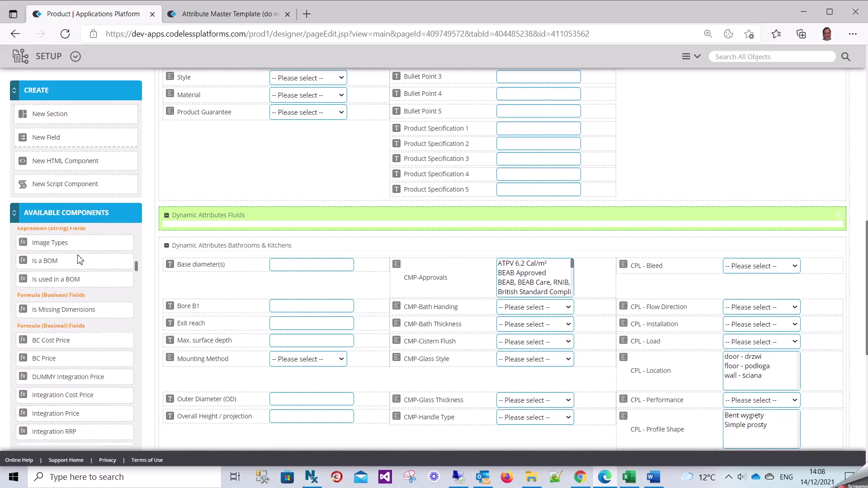
{"action": "scroll", "coordinate": [79, 256], "scroll_direction": "down", "scroll_amount": 5}
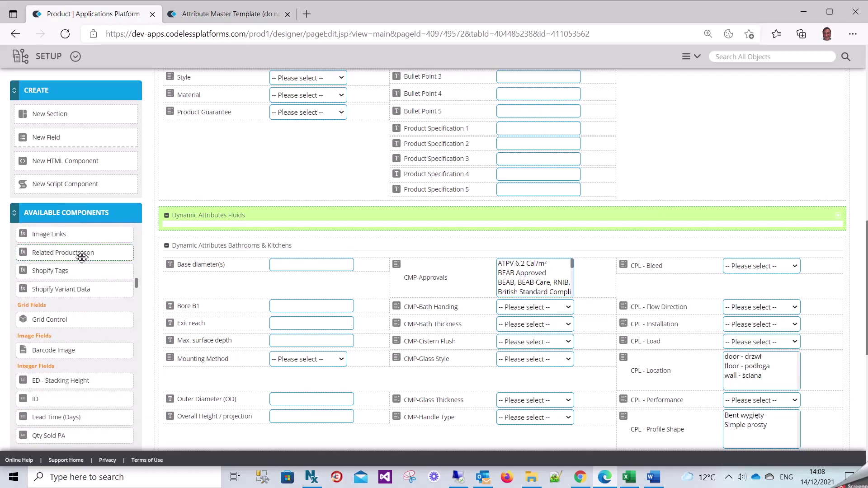
{"action": "scroll", "coordinate": [82, 257], "scroll_direction": "up", "scroll_amount": 2}
{"action": "scroll", "coordinate": [81, 258], "scroll_direction": "down", "scroll_amount": 4}
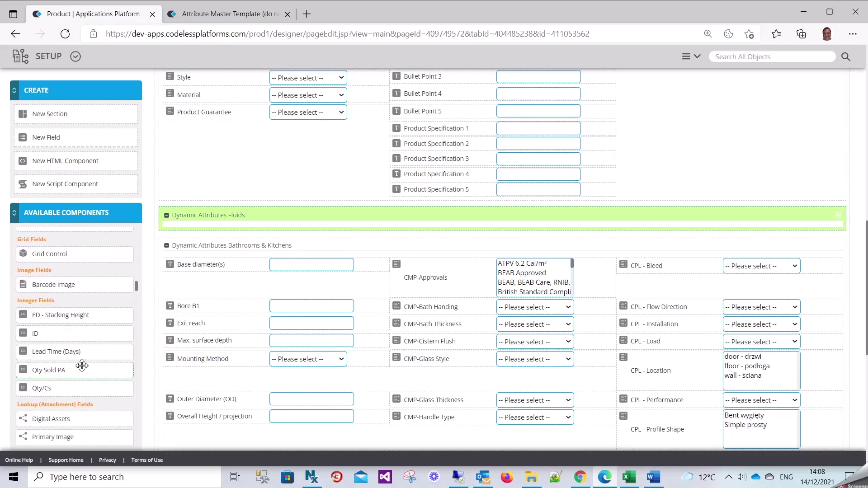
{"action": "left_click_drag", "start_coordinate": [64, 393], "coordinate": [207, 252]}
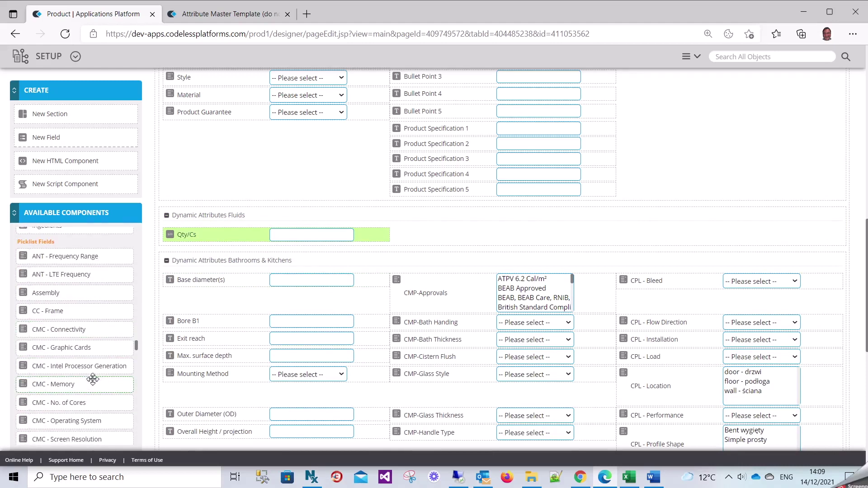
Place PHYSICAL STATE under Qty/Cs in the Fluids section.
{"action": "scroll", "coordinate": [92, 379], "scroll_direction": "down", "scroll_amount": 6}
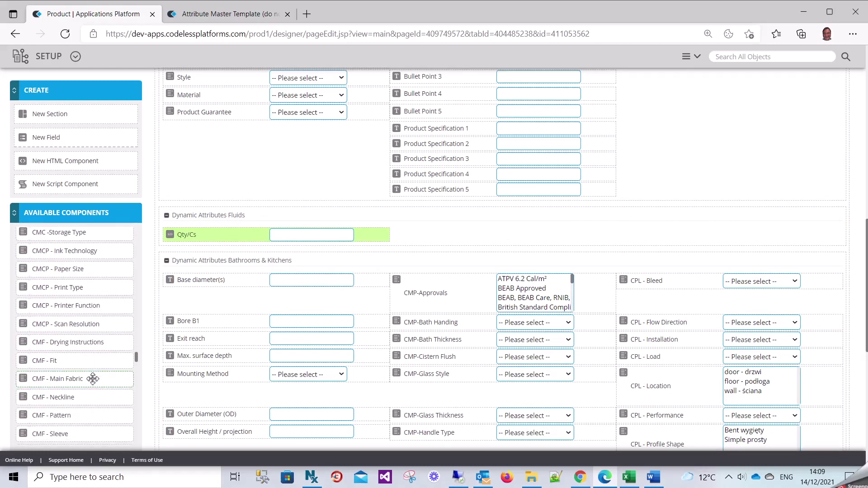
{"action": "scroll", "coordinate": [92, 379], "scroll_direction": "down", "scroll_amount": 6}
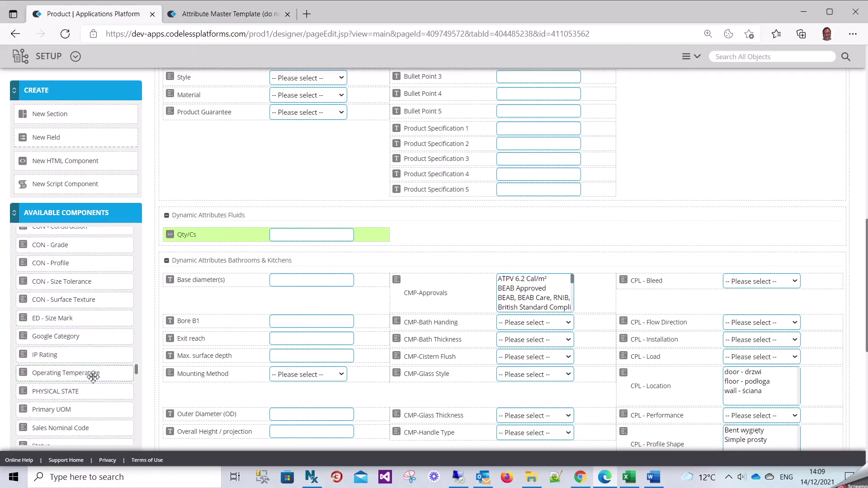
{"action": "scroll", "coordinate": [93, 376], "scroll_direction": "down", "scroll_amount": 2}
{"action": "left_click_drag", "start_coordinate": [59, 358], "coordinate": [212, 251]}
{"action": "scroll", "coordinate": [80, 344], "scroll_direction": "down", "scroll_amount": 10}
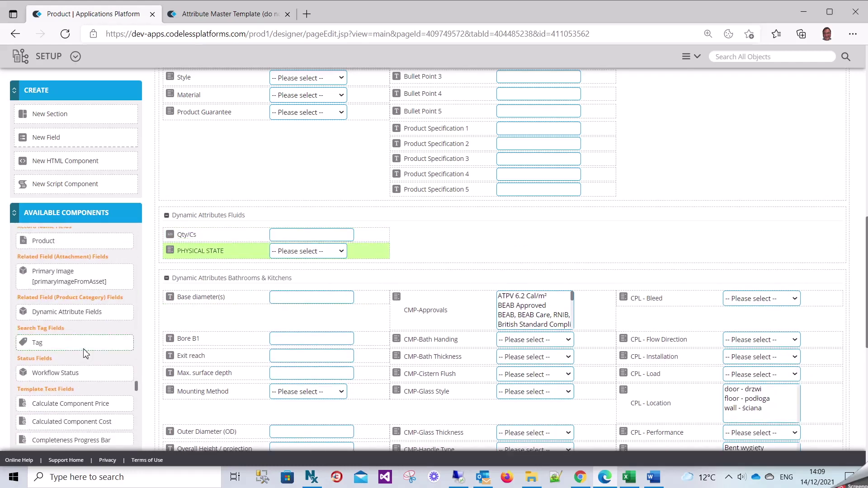
{"action": "scroll", "coordinate": [93, 343], "scroll_direction": "down", "scroll_amount": 10}
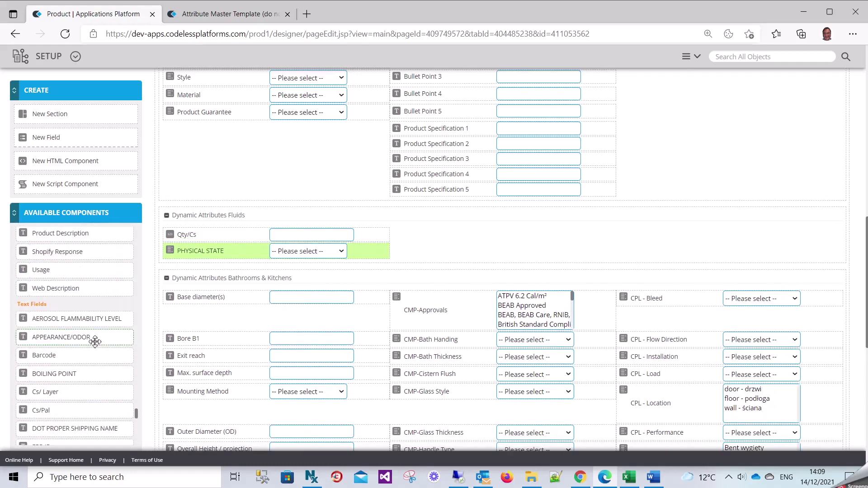
{"action": "scroll", "coordinate": [95, 340], "scroll_direction": "up", "scroll_amount": 2}
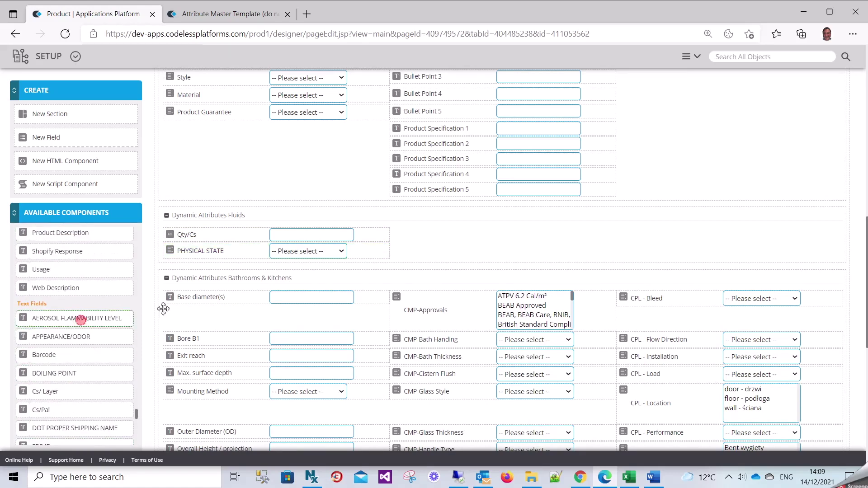
Fill the first Fluids column: AEROSOL FLAMMABILITY LEVEL, APPEARANCE/ODOR, BOILING POINT, Cs/ Layer, Cs/Pal, DOT PROPER SHIPPING NAME.
{"action": "left_click_drag", "start_coordinate": [82, 320], "coordinate": [226, 267]}
{"action": "left_click_drag", "start_coordinate": [72, 321], "coordinate": [215, 283]}
{"action": "left_click_drag", "start_coordinate": [66, 340], "coordinate": [228, 298]}
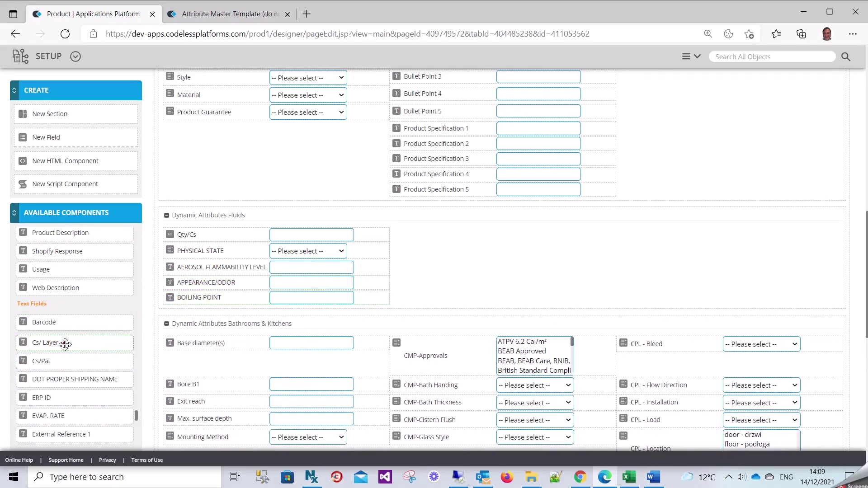
{"action": "left_click_drag", "start_coordinate": [64, 344], "coordinate": [221, 313]}
{"action": "mouse_move", "coordinate": [92, 345]}
{"action": "left_mouse_down"}
{"action": "mouse_move", "coordinate": [229, 326]}
{"action": "mouse_move", "coordinate": [77, 350]}
{"action": "left_mouse_up"}
{"action": "left_click_drag", "start_coordinate": [372, 300], "coordinate": [289, 344]}
Fill the second column: EVAP. RATE, FLASH POINT, Layer/ Pal, Lbs/Cs, Liquid or Aerosol, PROPELLANT.
{"action": "left_click_drag", "start_coordinate": [63, 373], "coordinate": [433, 263]}
{"action": "scroll", "coordinate": [86, 369], "scroll_direction": "down", "scroll_amount": 3}
{"action": "left_click_drag", "start_coordinate": [85, 360], "coordinate": [456, 274]}
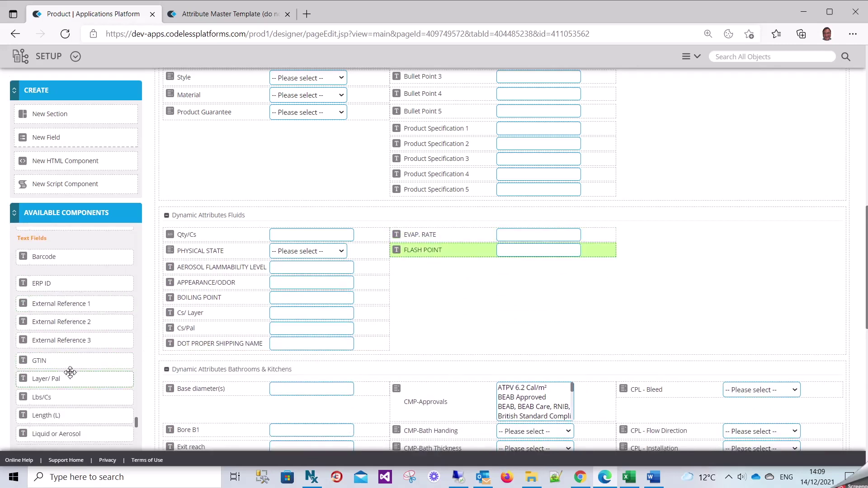
{"action": "left_click_drag", "start_coordinate": [67, 381], "coordinate": [468, 274]}
{"action": "left_click_drag", "start_coordinate": [71, 387], "coordinate": [479, 294]}
{"action": "left_click_drag", "start_coordinate": [81, 401], "coordinate": [499, 309]}
{"action": "scroll", "coordinate": [68, 418], "scroll_direction": "down", "scroll_amount": 2}
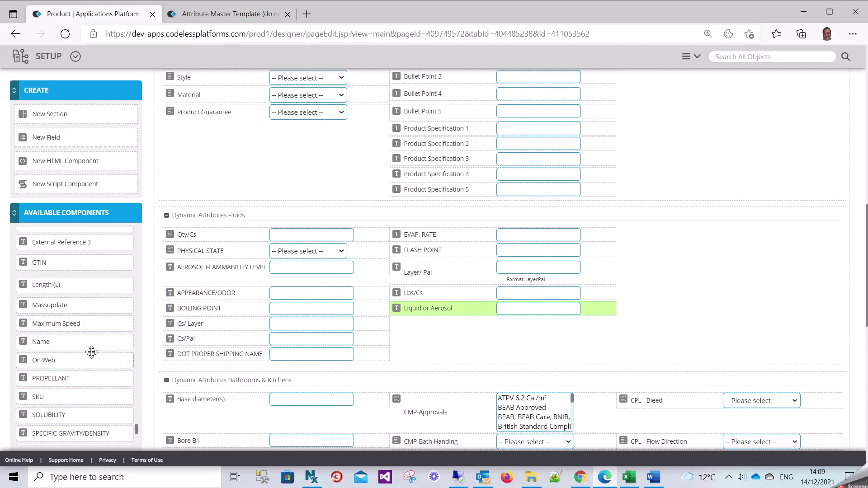
{"action": "left_click_drag", "start_coordinate": [84, 381], "coordinate": [470, 326]}
Fill the third column: SOLUBILITY, SPECIFIC GRAVITY/DENSITY, UPC Case #, VAPOR DENSITY, VAPOR PRESSURE, VOC.
{"action": "left_click_drag", "start_coordinate": [134, 402], "coordinate": [693, 242]}
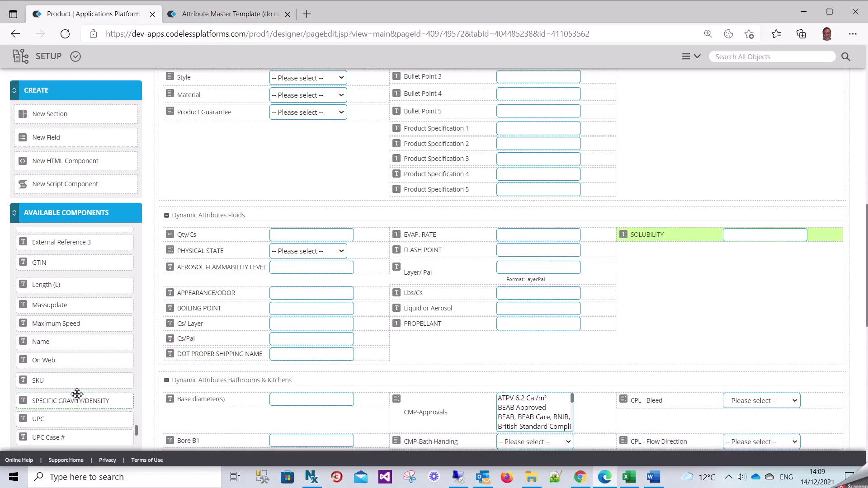
{"action": "left_click_drag", "start_coordinate": [72, 401], "coordinate": [705, 249]}
{"action": "left_click_drag", "start_coordinate": [67, 421], "coordinate": [424, 347]}
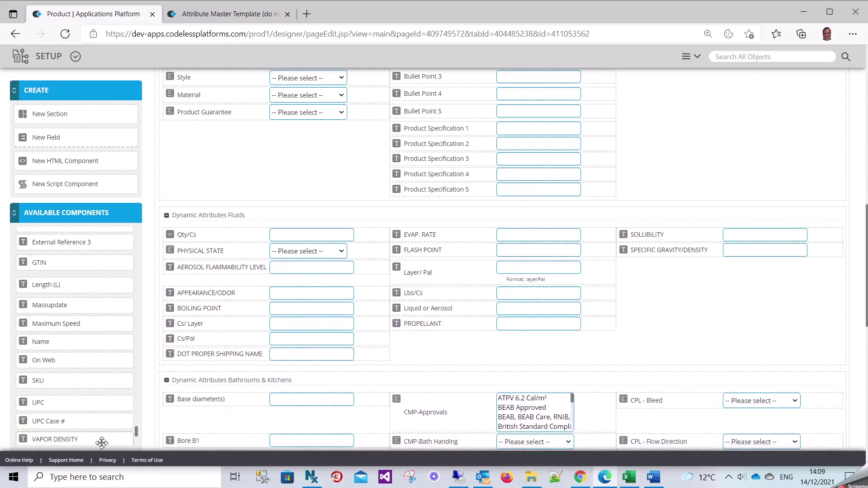
{"action": "left_click_drag", "start_coordinate": [102, 443], "coordinate": [746, 301]}
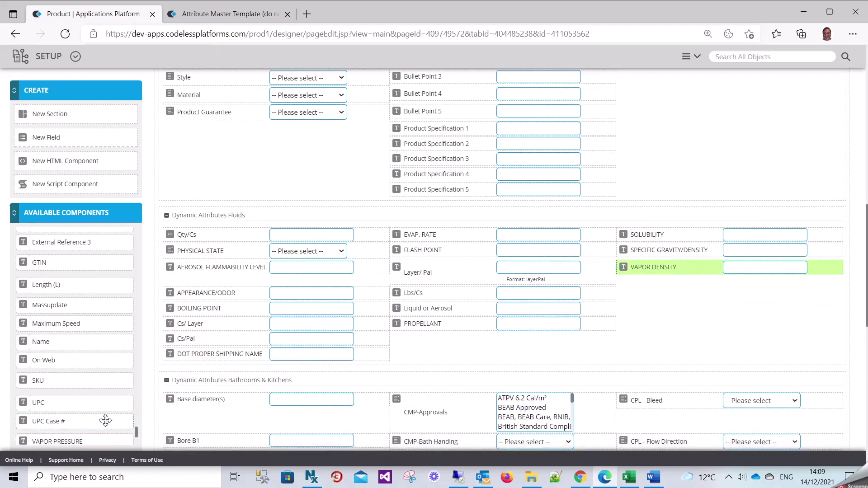
{"action": "left_click_drag", "start_coordinate": [64, 422], "coordinate": [678, 262]}
{"action": "scroll", "coordinate": [83, 400], "scroll_direction": "down", "scroll_amount": 3}
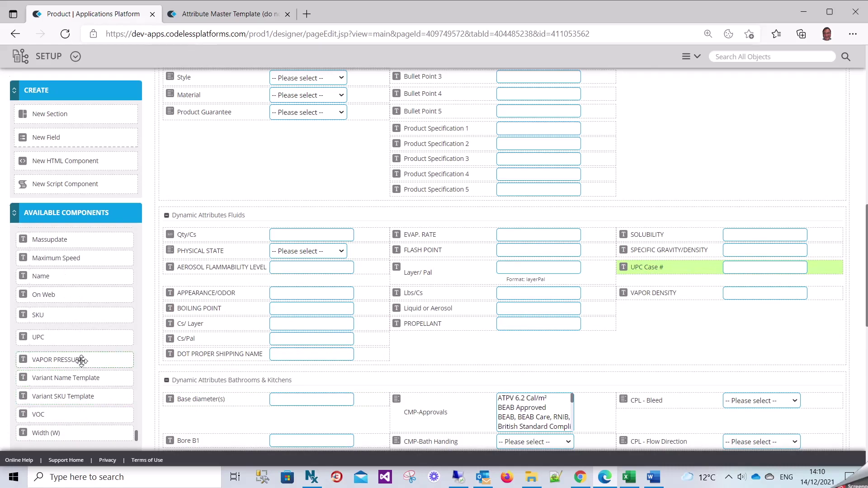
{"action": "left_click_drag", "start_coordinate": [81, 360], "coordinate": [701, 310]}
{"action": "left_click_drag", "start_coordinate": [99, 399], "coordinate": [704, 332]}
Save the updated Edit Product Attributes page layout.
{"action": "scroll", "coordinate": [293, 382], "scroll_direction": "up", "scroll_amount": 15}
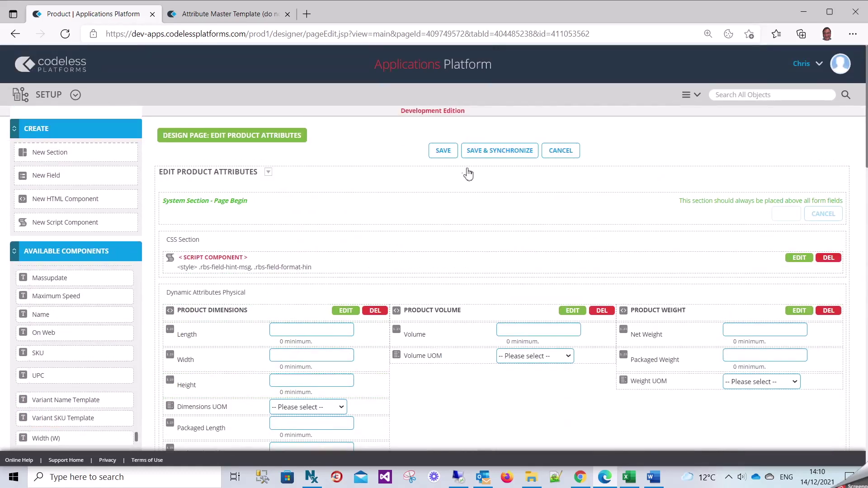
{"action": "left_click", "coordinate": [443, 151]}
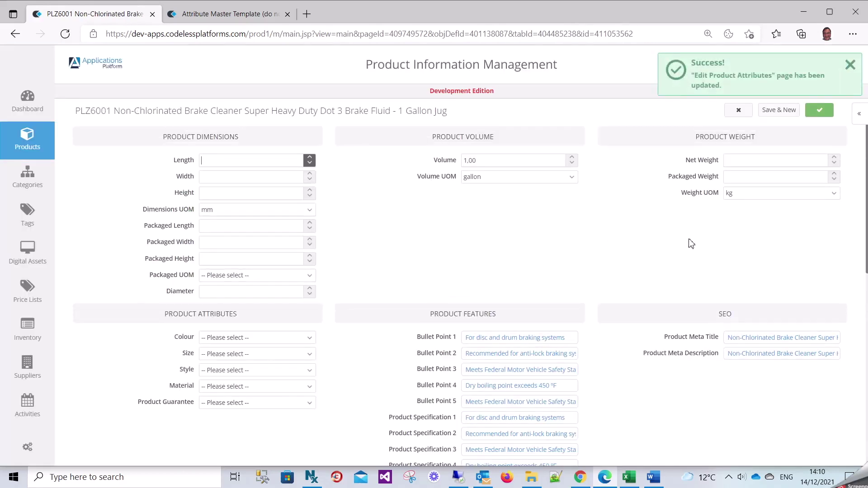
{"action": "scroll", "coordinate": [551, 288], "scroll_direction": "down", "scroll_amount": 10}
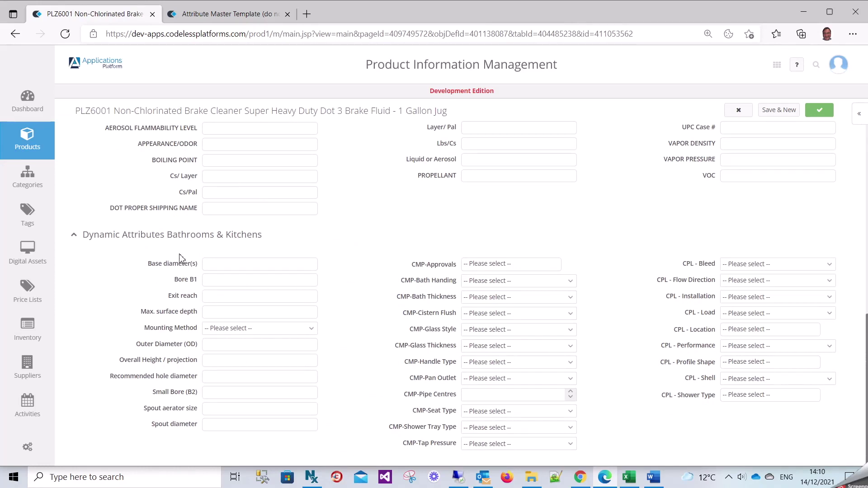
Check the PHYSICAL STATE dropdown options on PLZ6001's product form.
{"action": "scroll", "coordinate": [350, 272], "scroll_direction": "up", "scroll_amount": 3}
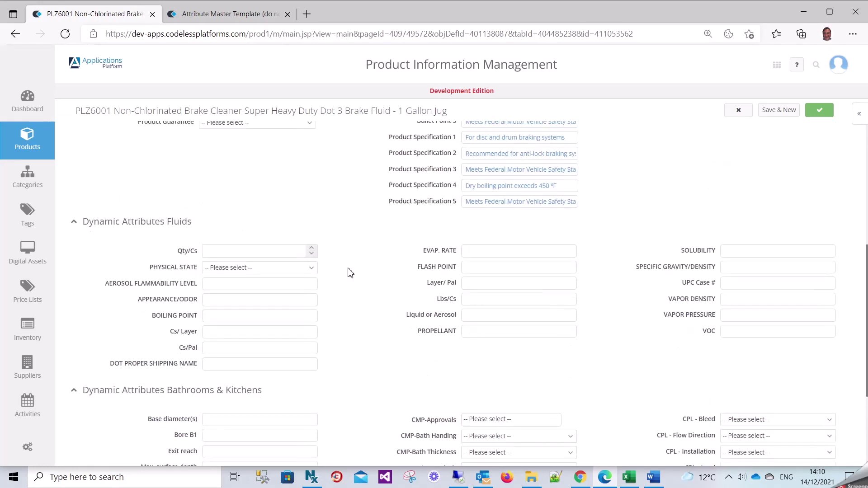
{"action": "left_click", "coordinate": [226, 271]}
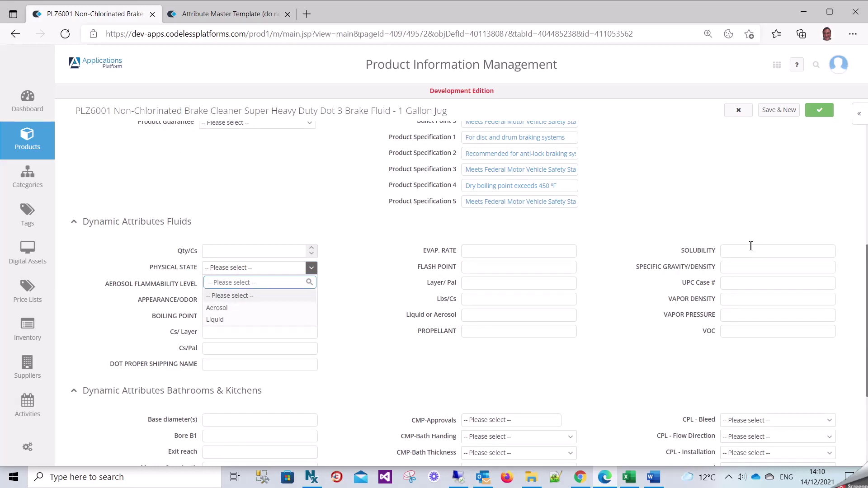
{"action": "scroll", "coordinate": [750, 246], "scroll_direction": "up", "scroll_amount": 6}
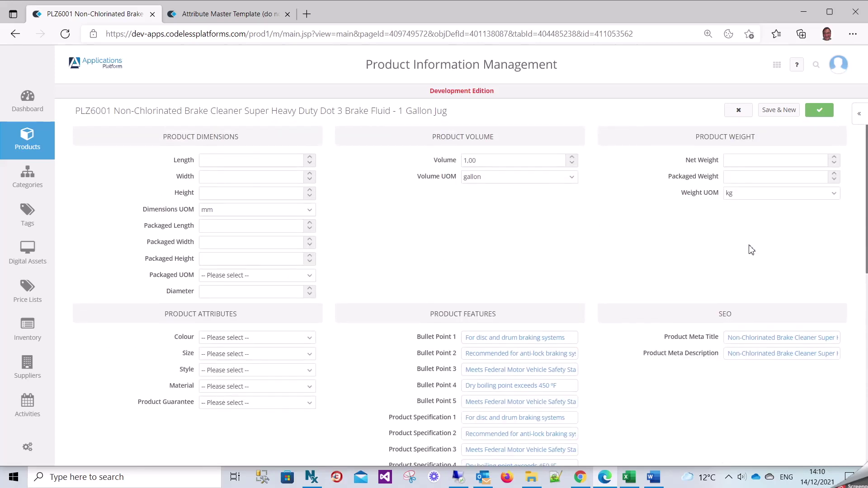
Review the new Fluids fields on PLZ6001's form and save the product record.
{"action": "scroll", "coordinate": [750, 250], "scroll_direction": "down", "scroll_amount": 6}
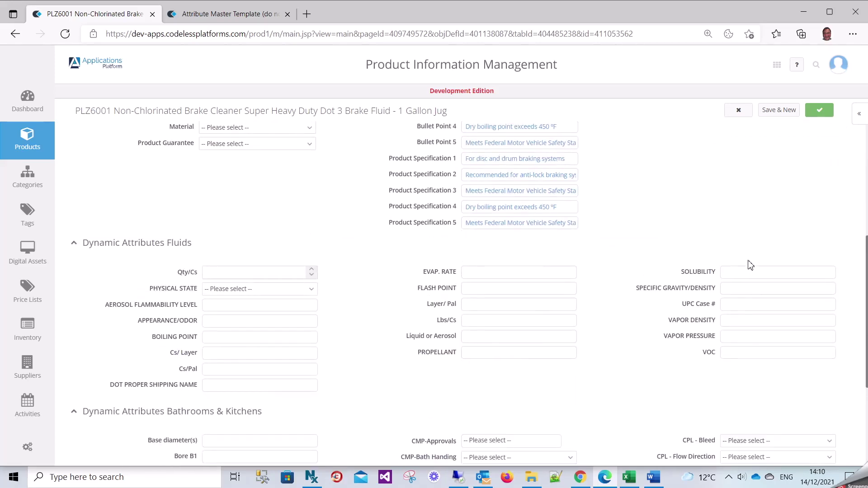
{"action": "scroll", "coordinate": [751, 265], "scroll_direction": "up", "scroll_amount": 3}
{"action": "scroll", "coordinate": [749, 269], "scroll_direction": "down", "scroll_amount": 3}
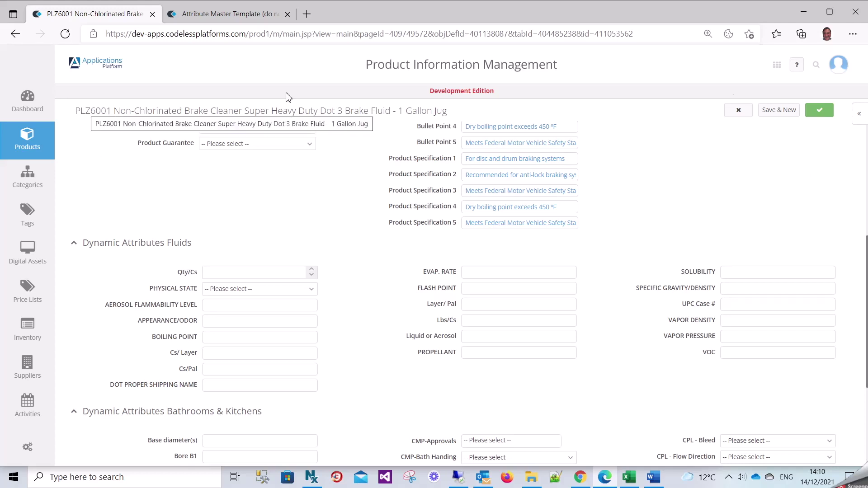
{"action": "scroll", "coordinate": [665, 196], "scroll_direction": "up", "scroll_amount": 5}
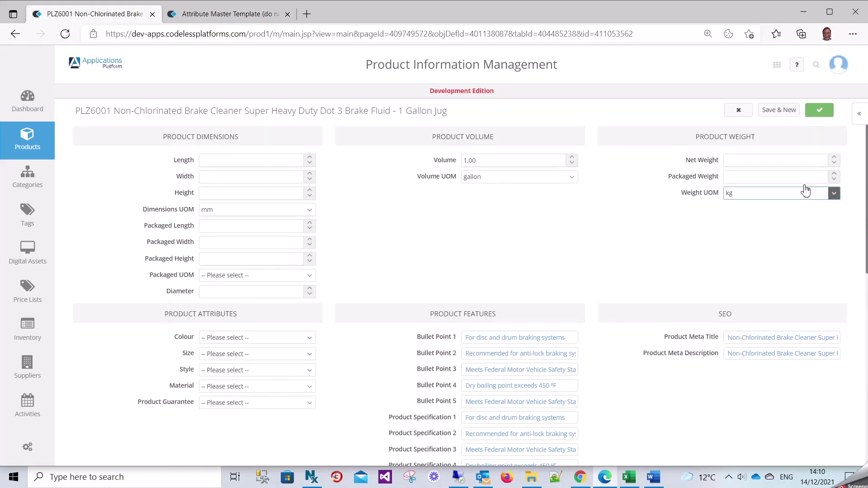
{"action": "left_click", "coordinate": [818, 110]}
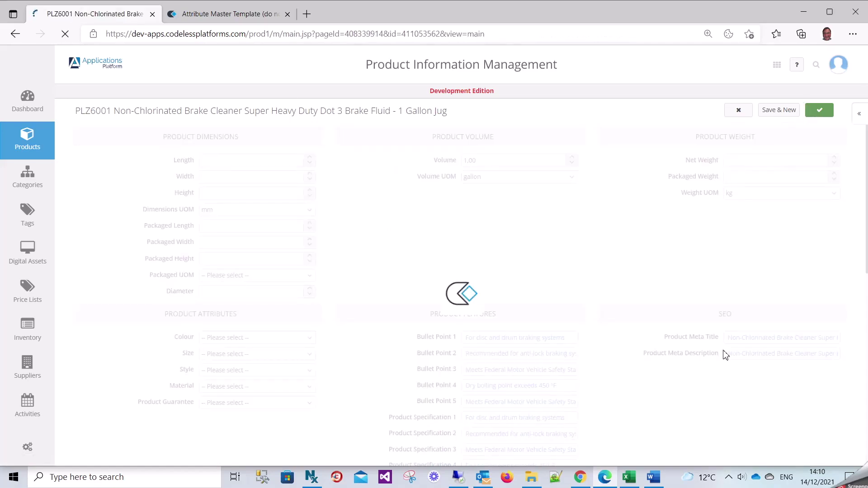